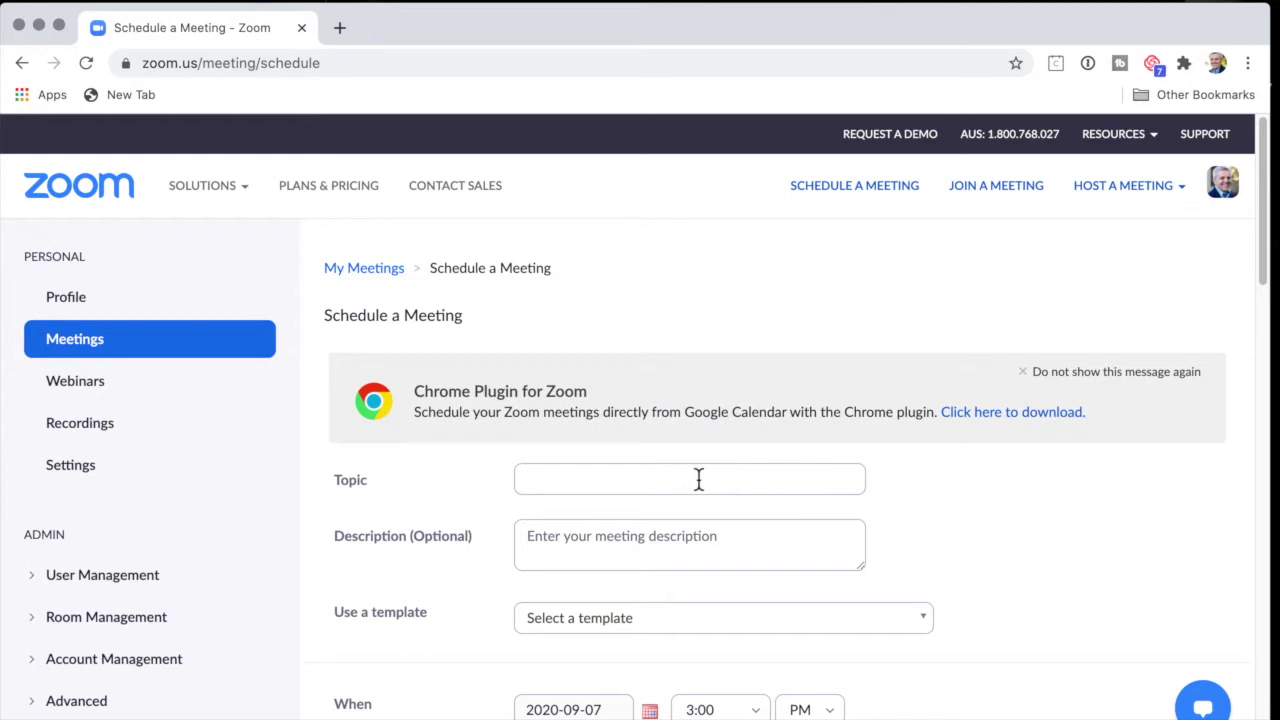
# Enter "Monthly meeting - first Monday of the month" as the meeting topic
pyautogui.click(699, 480)
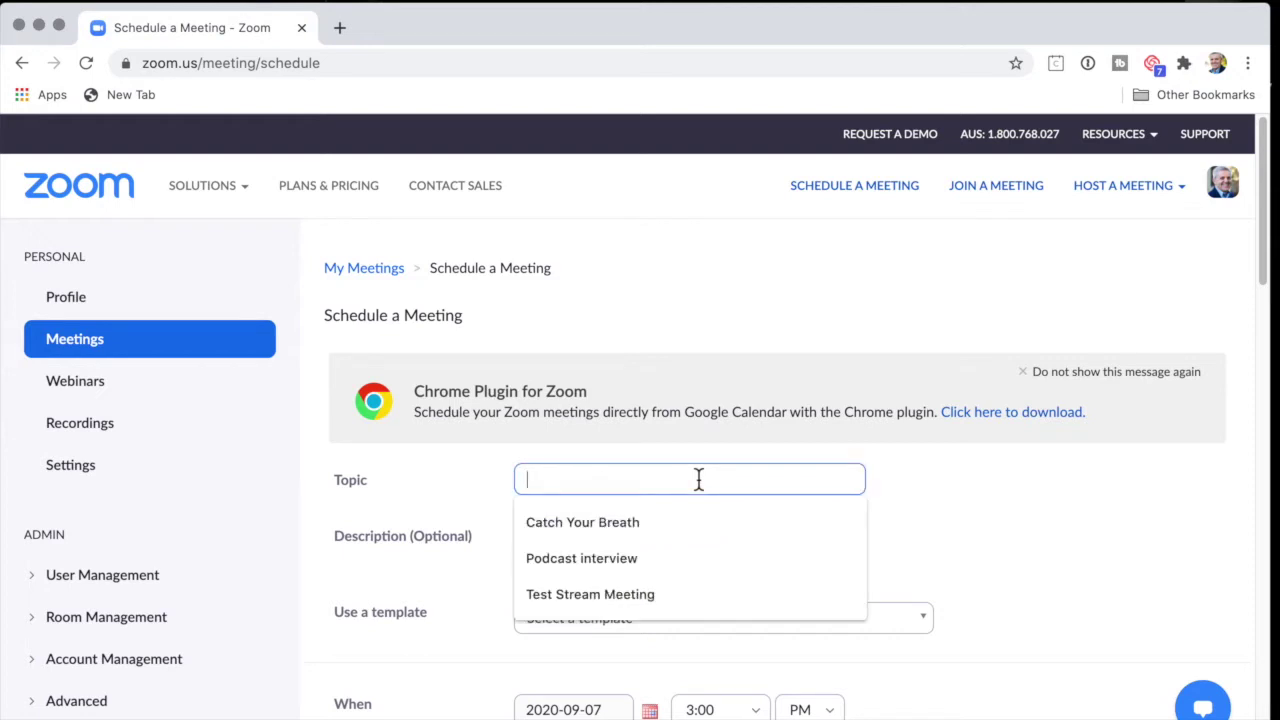
pyautogui.write('Monthl')
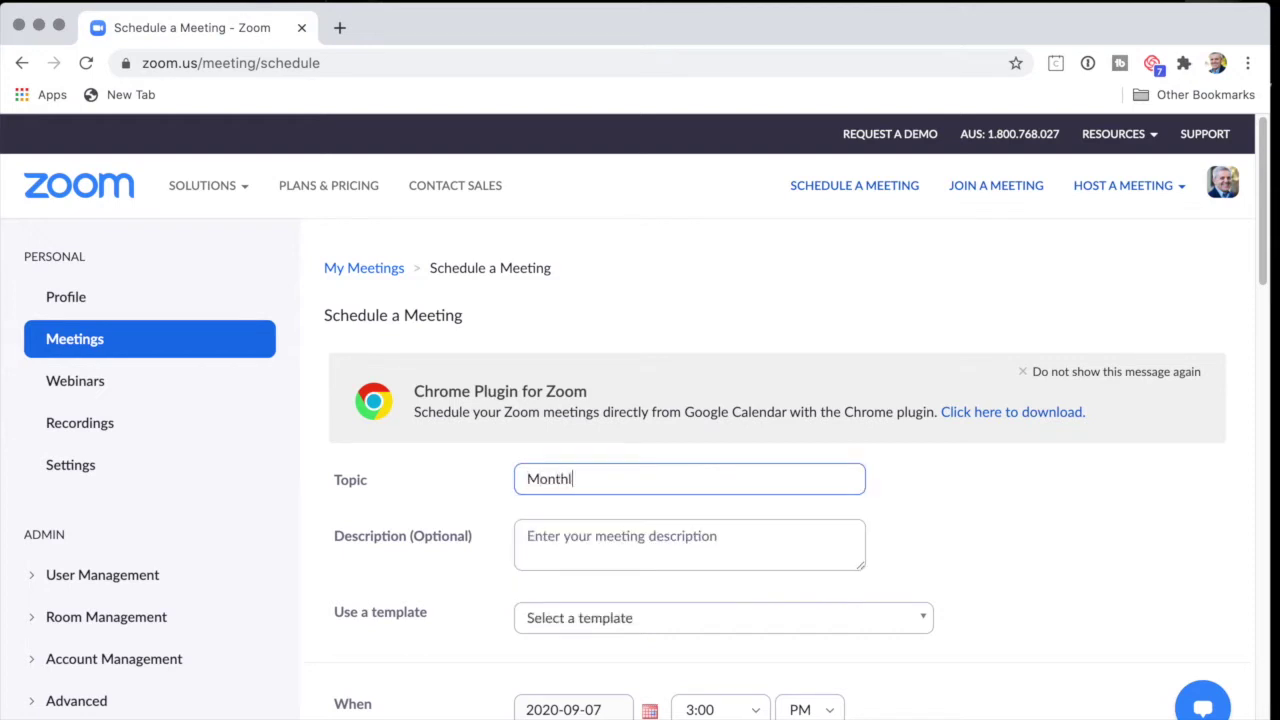
pyautogui.write('y meeting - first Mond')
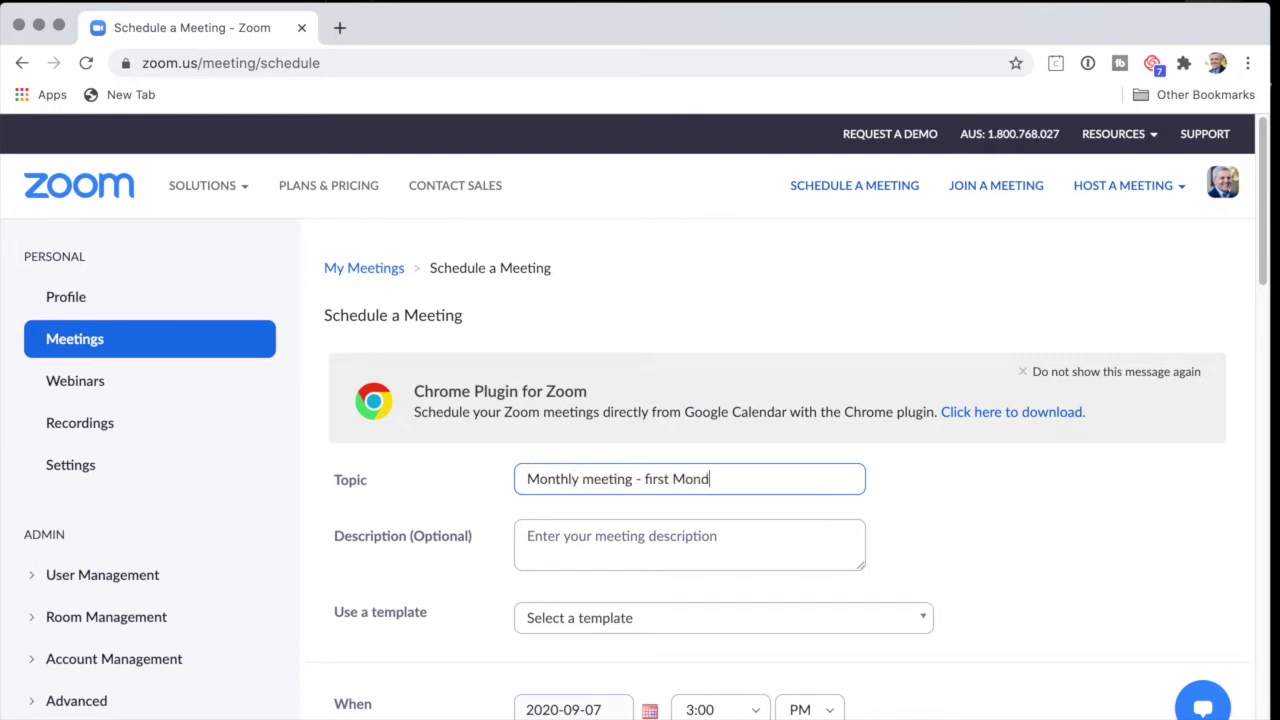
pyautogui.write('ay of the month')
# Set the meeting's start date to 7 September 2020
pyautogui.scroll(-5, 646, 460)
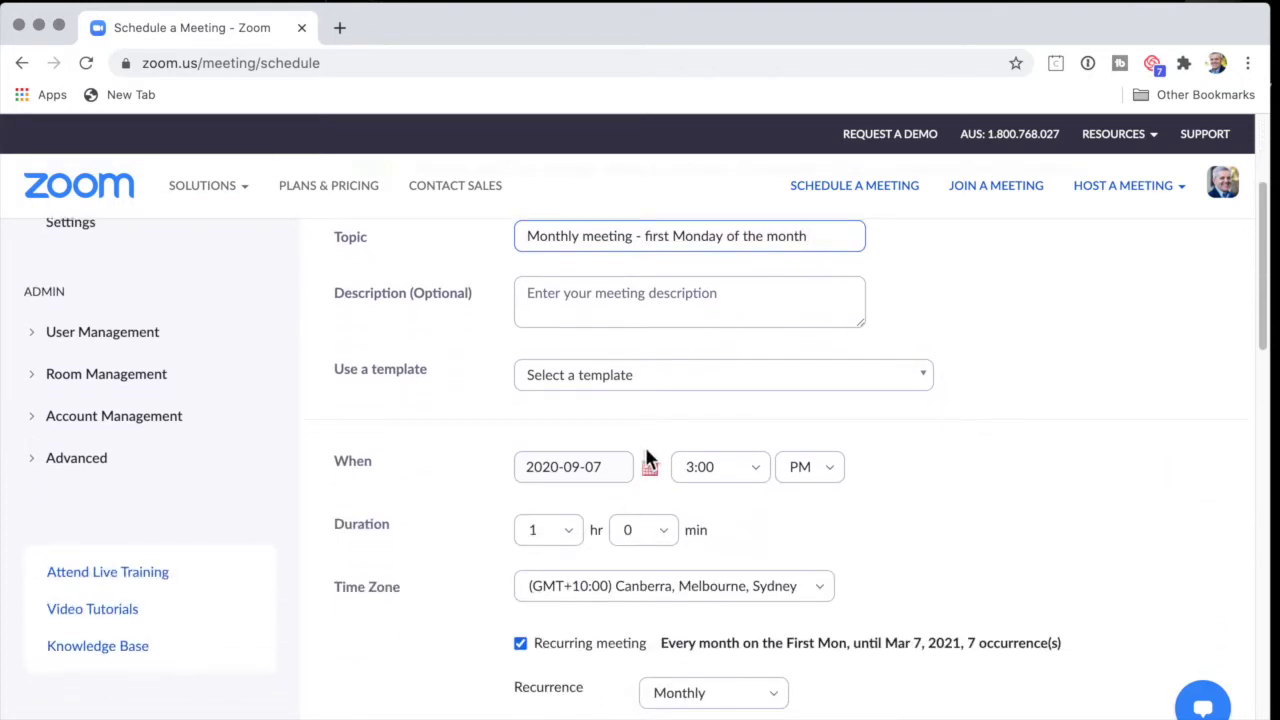
pyautogui.click(655, 470)
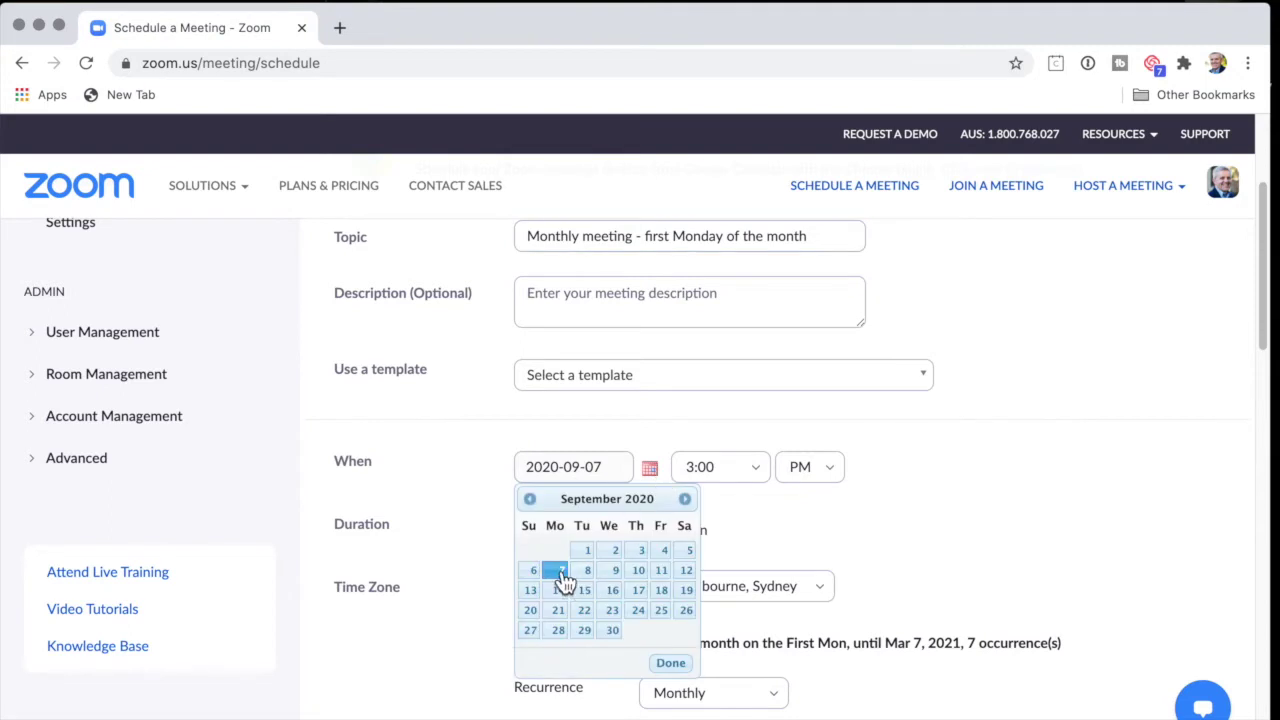
pyautogui.click(562, 572)
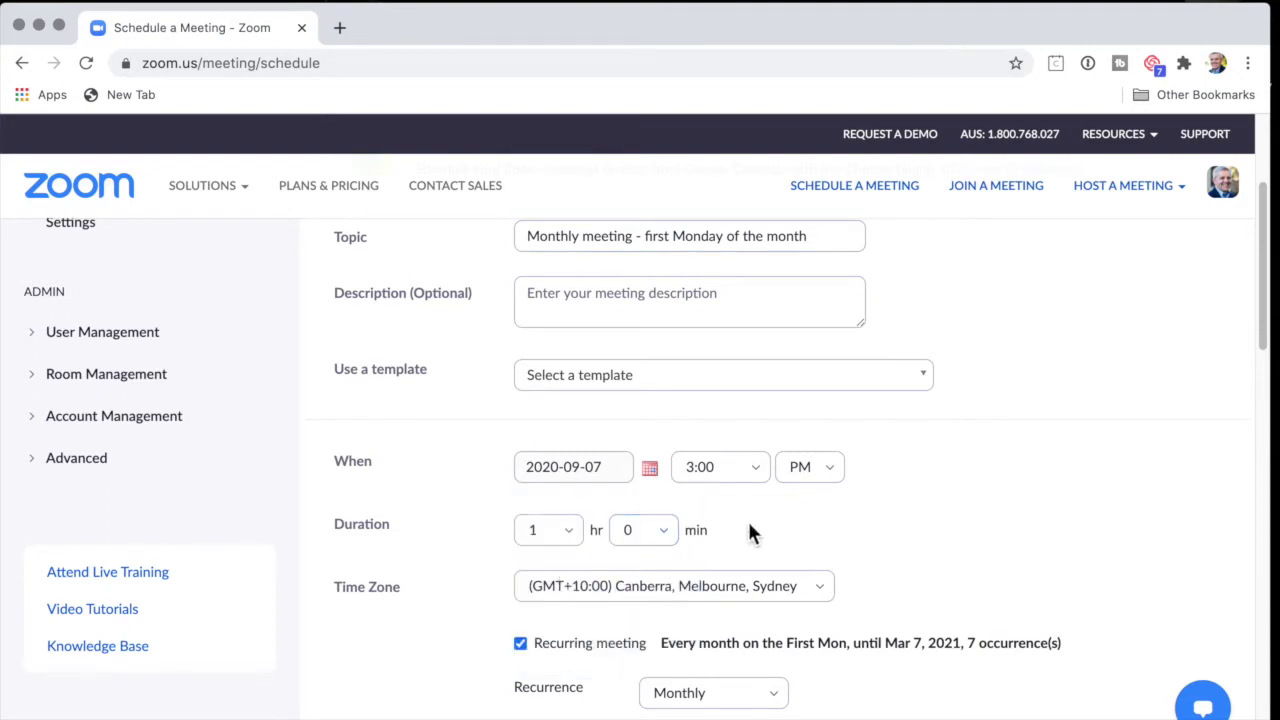
# Toggle the recurring meeting option off and on again, and set the monthly recurrence to end after 7 occurrences
pyautogui.scroll(-1, 748, 521)
pyautogui.scroll(-2, 749, 522)
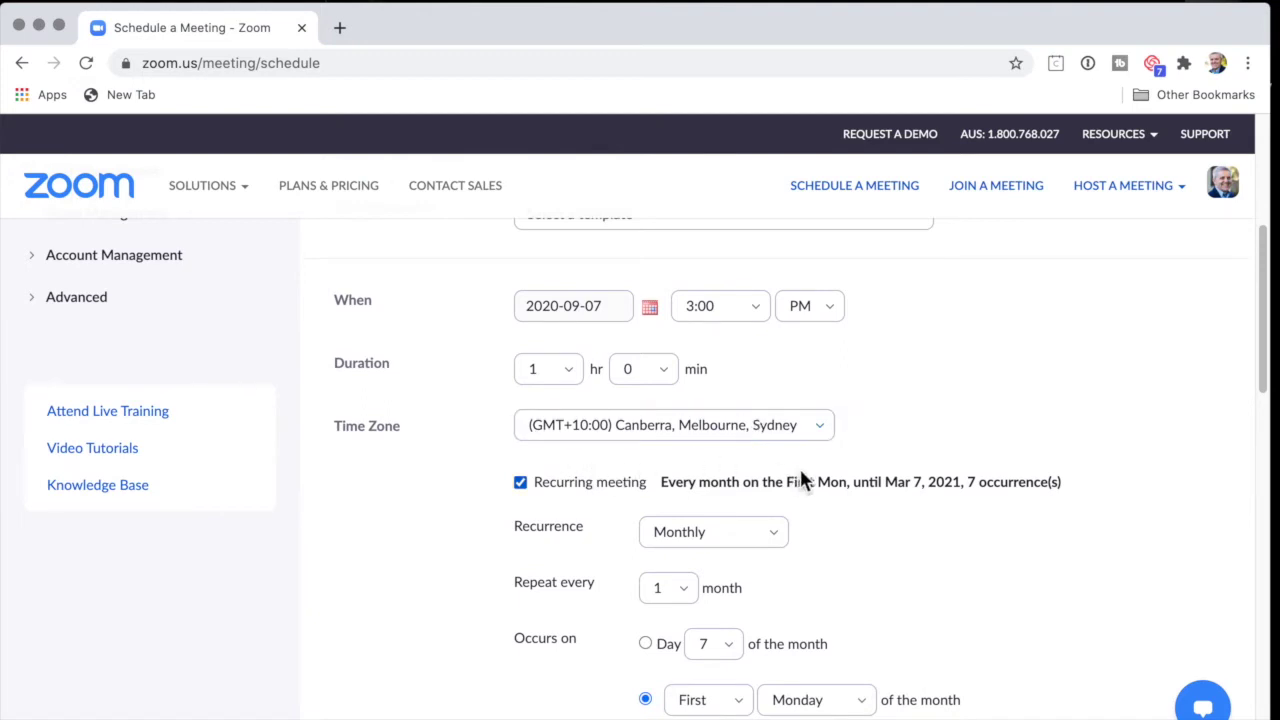
pyautogui.click(520, 483)
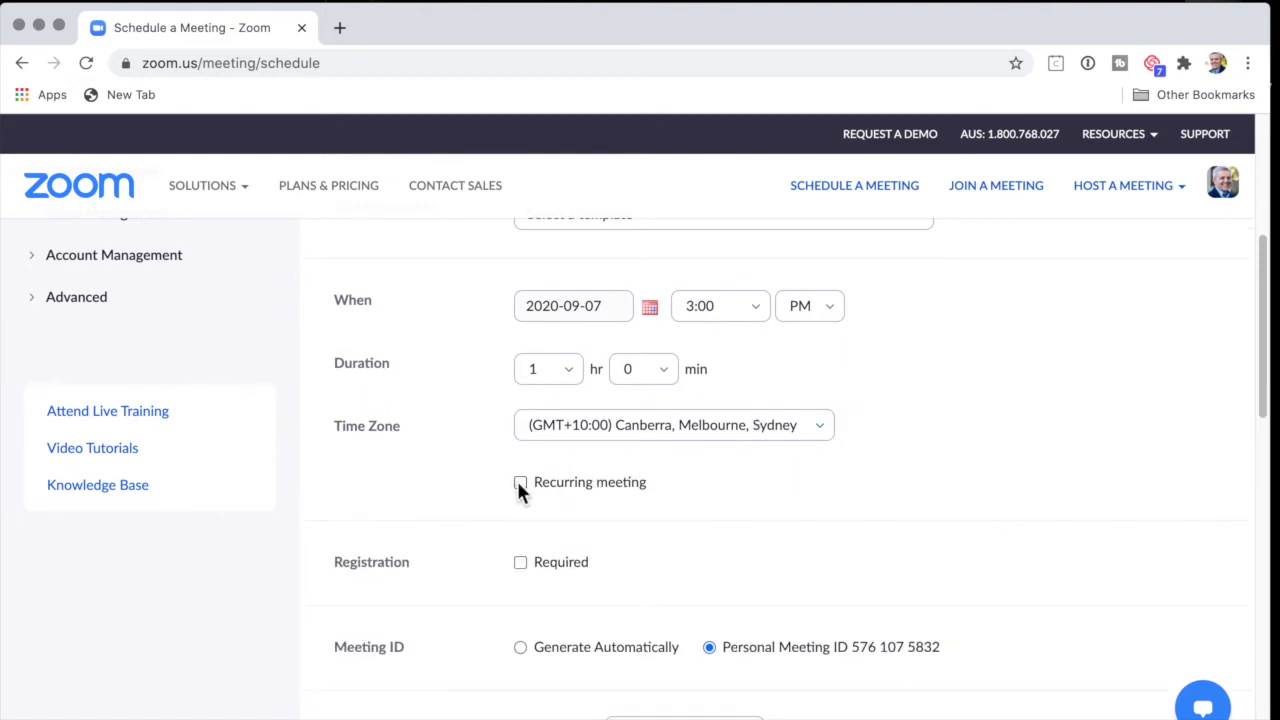
pyautogui.click(520, 483)
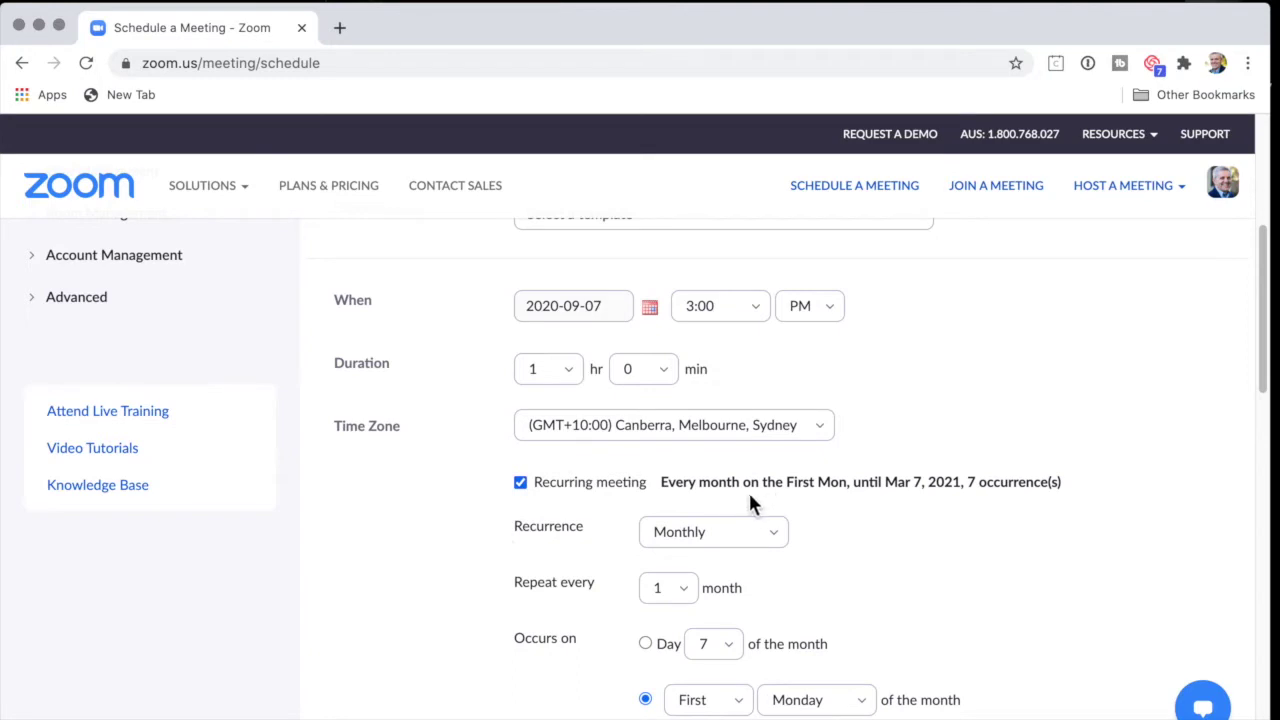
pyautogui.scroll(-4, 829, 526)
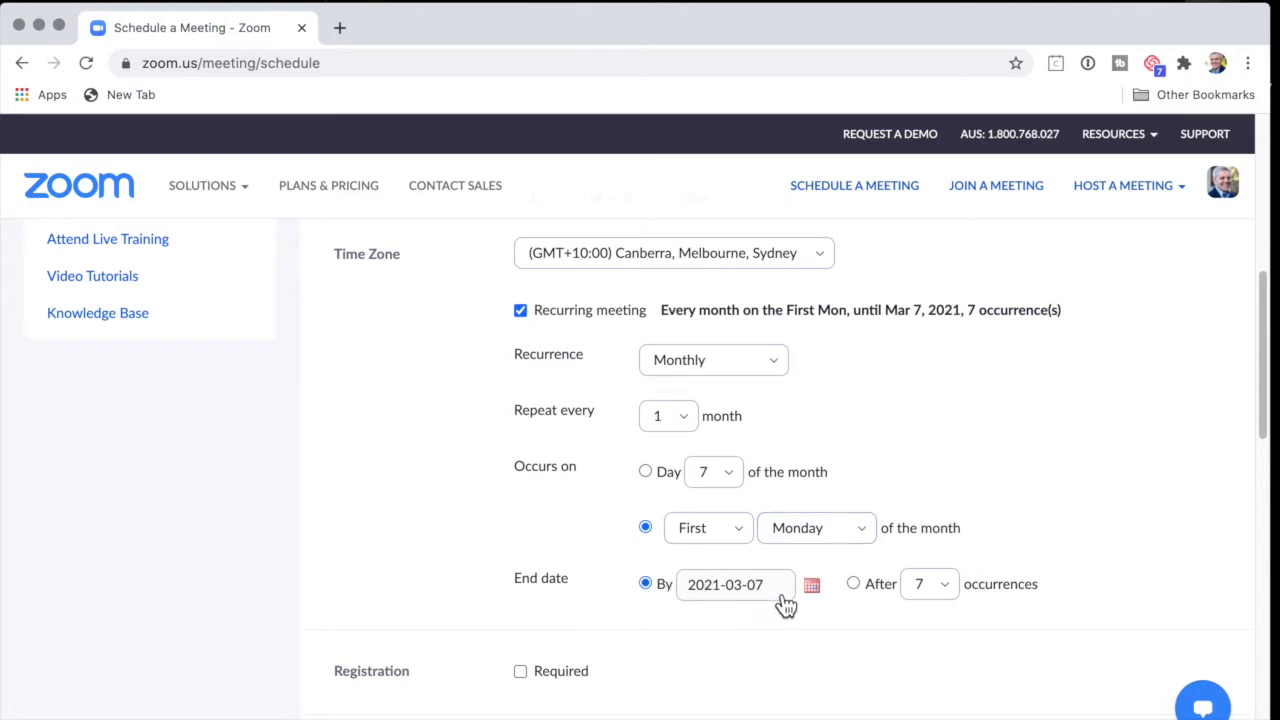
pyautogui.click(853, 584)
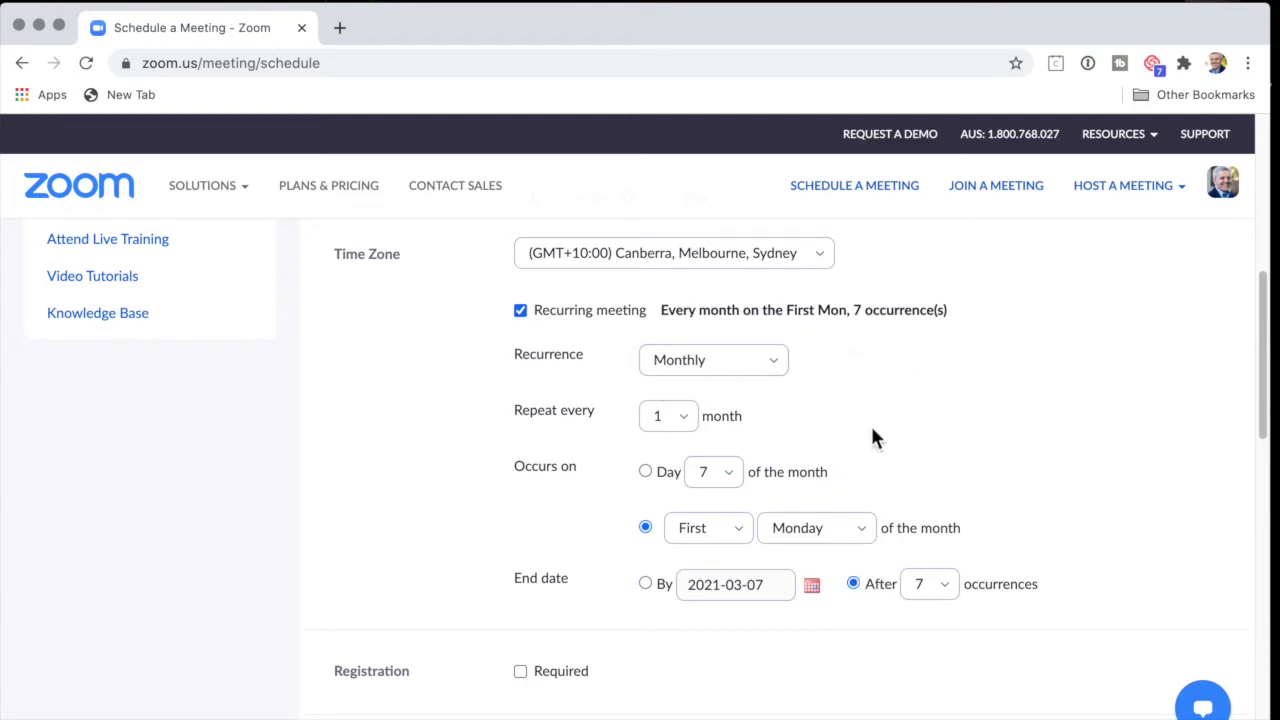
# Review the remaining settings of the first-Monday meeting and save it
pyautogui.scroll(3, 872, 432)
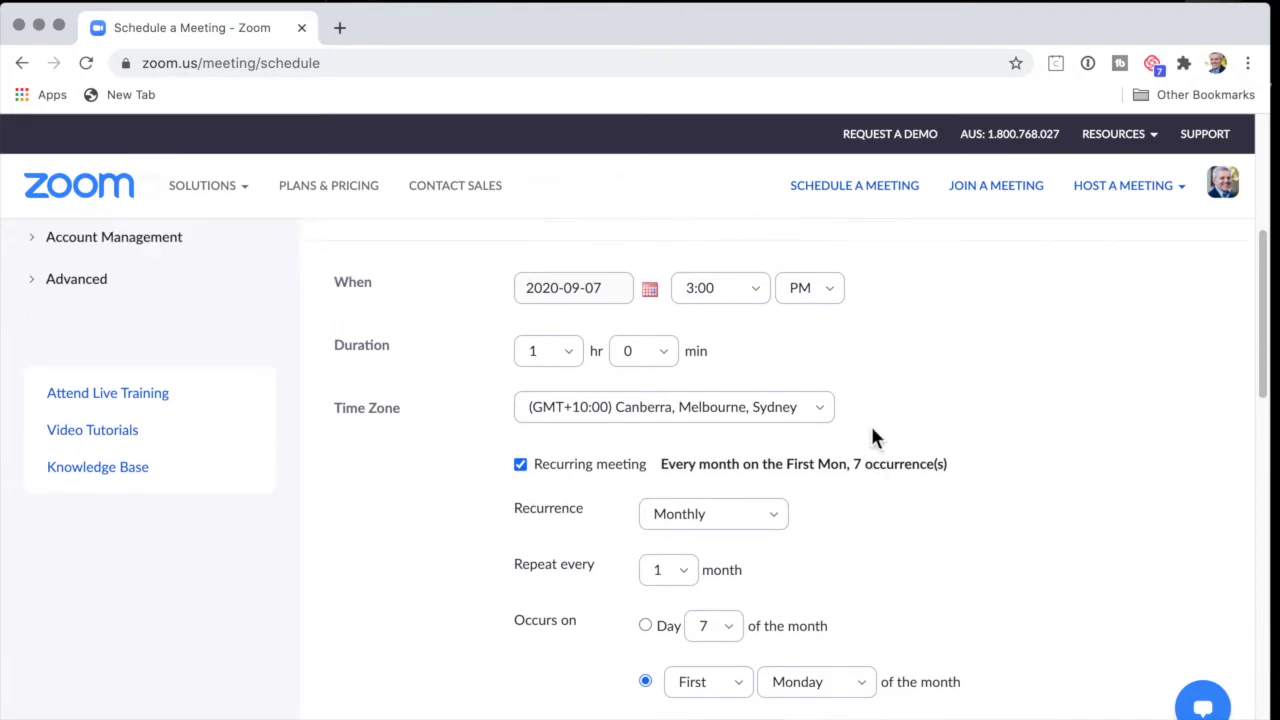
pyautogui.scroll(-15, 1061, 522)
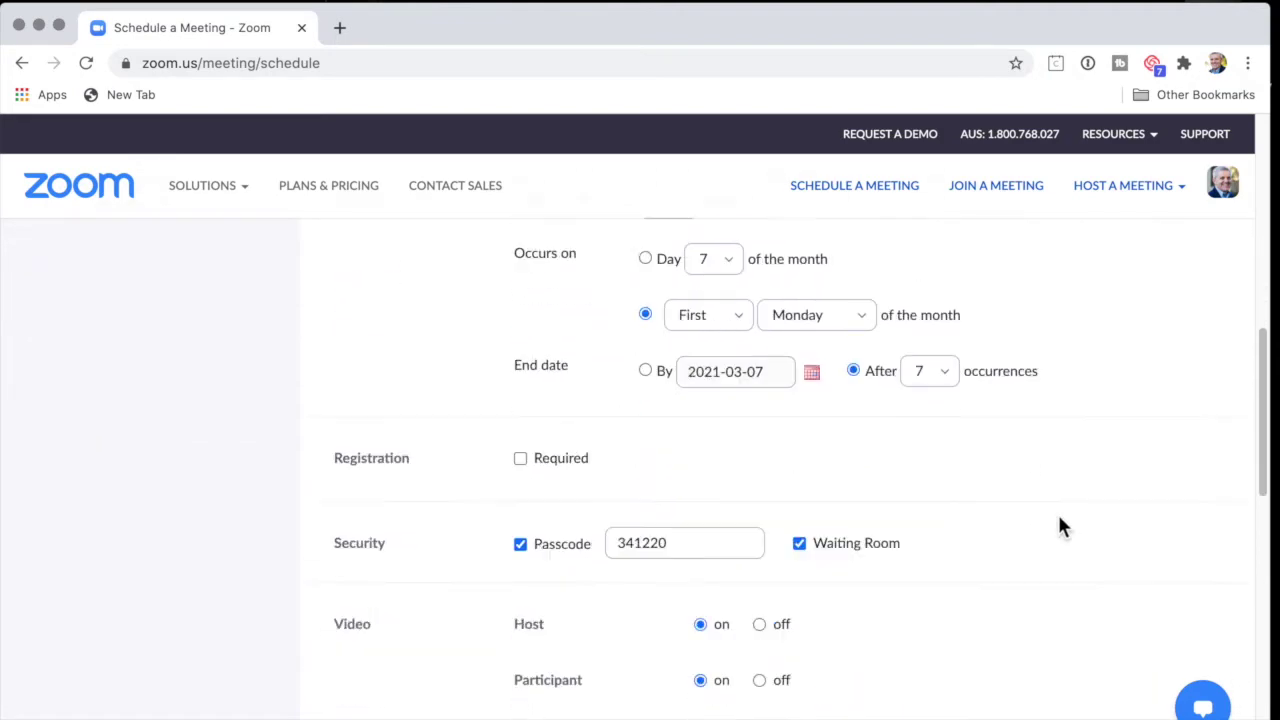
pyautogui.scroll(-2, 1062, 525)
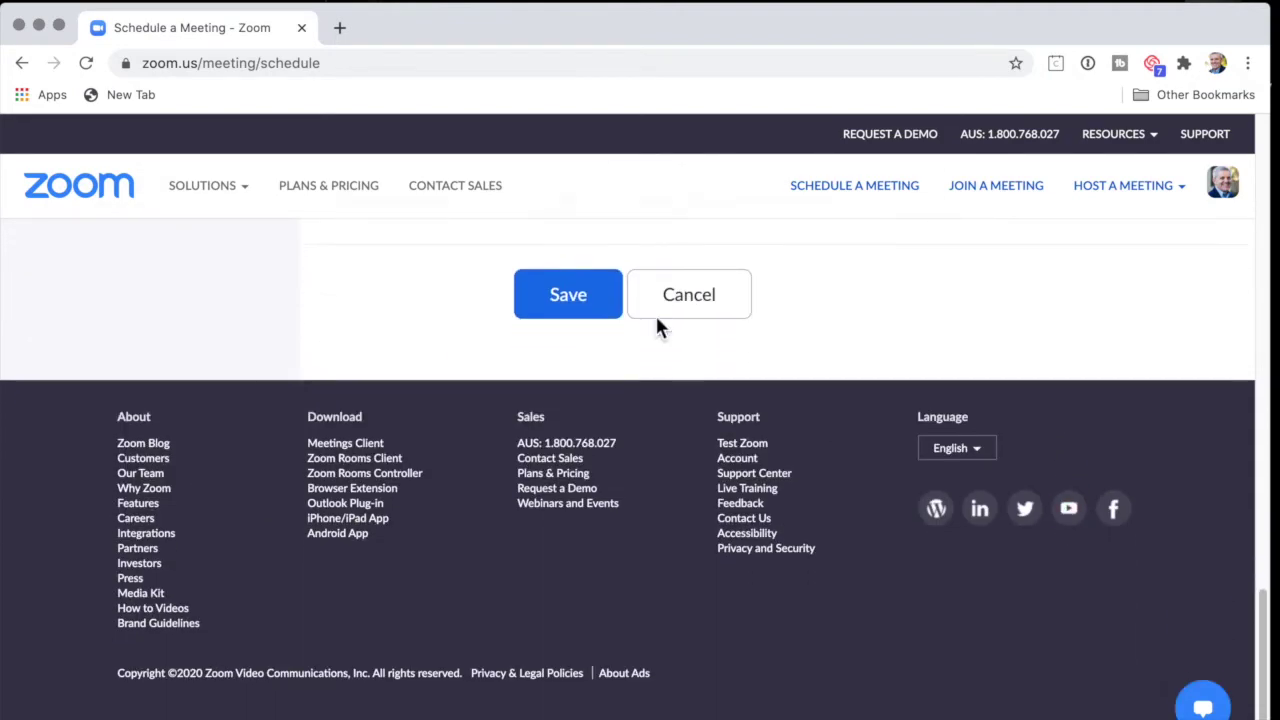
pyautogui.click(568, 295)
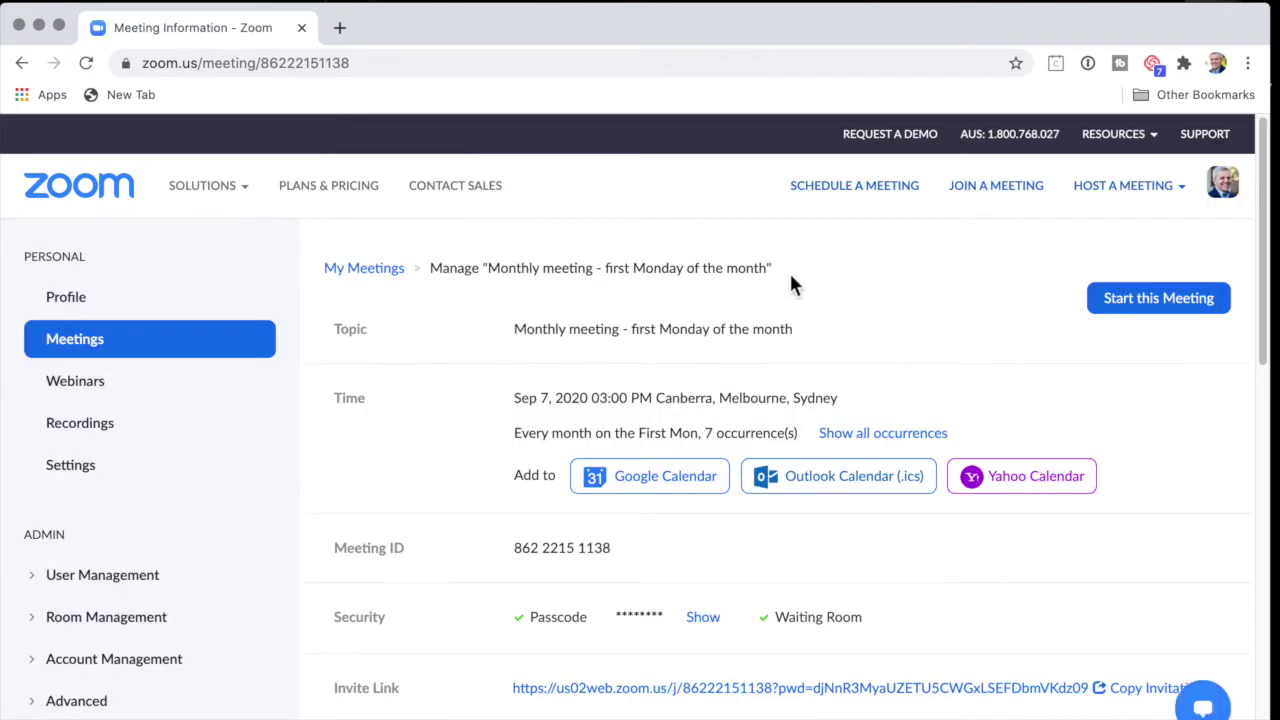
# Start scheduling another meeting and set its topic to "Third Monday of the Month"
pyautogui.click(876, 194)
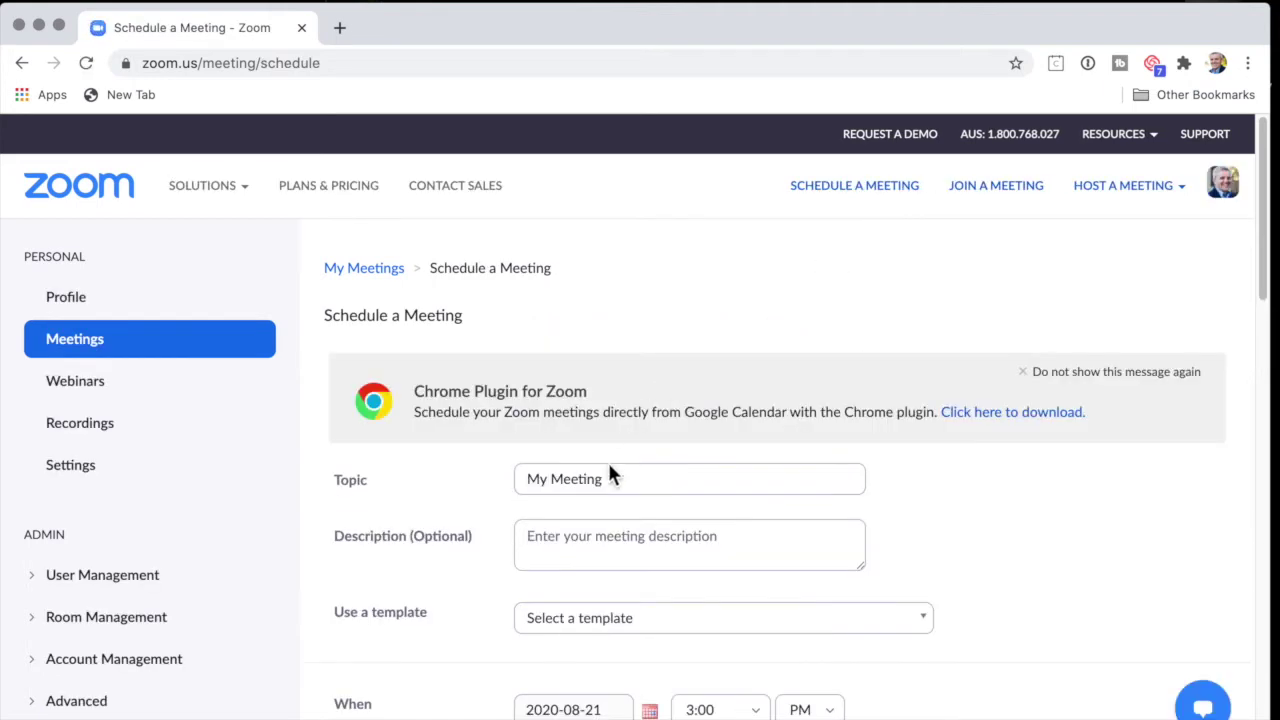
pyautogui.tripleClick(598, 490)
pyautogui.write('Thi')
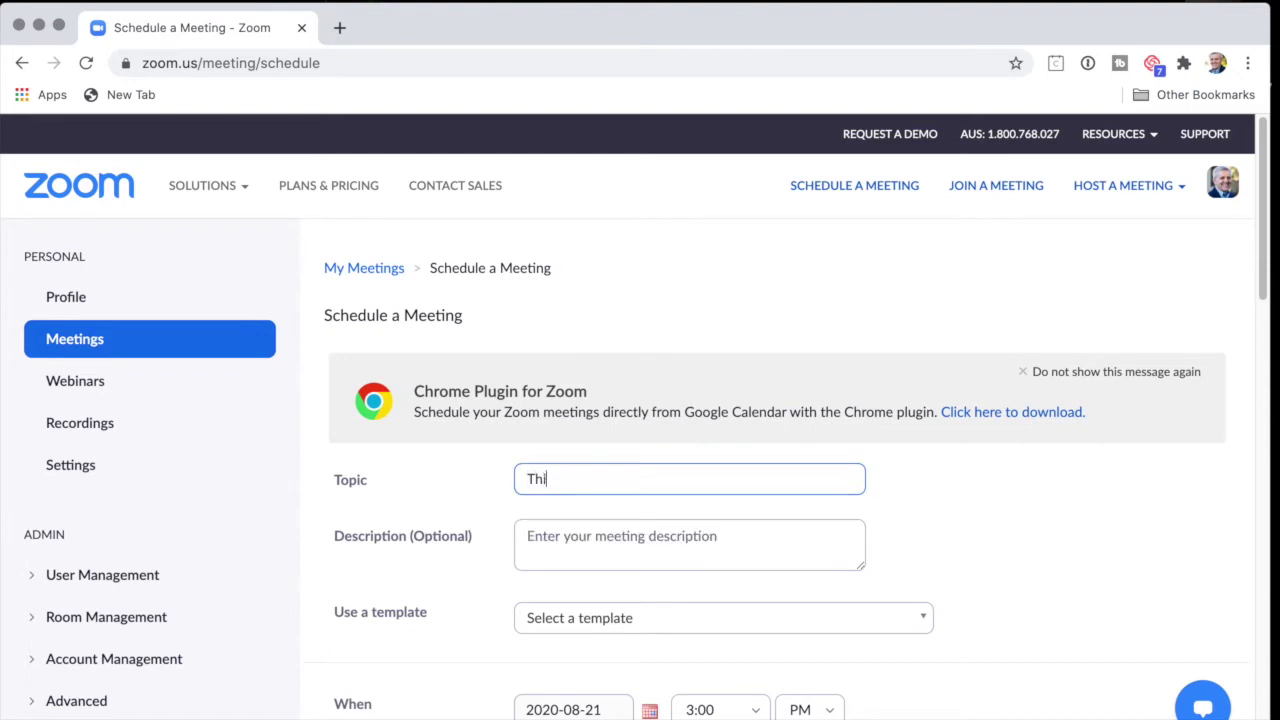
pyautogui.write('rd Monday of the Month')
# Set the new meeting's start date to 21 September 2020
pyautogui.scroll(-5, 614, 400)
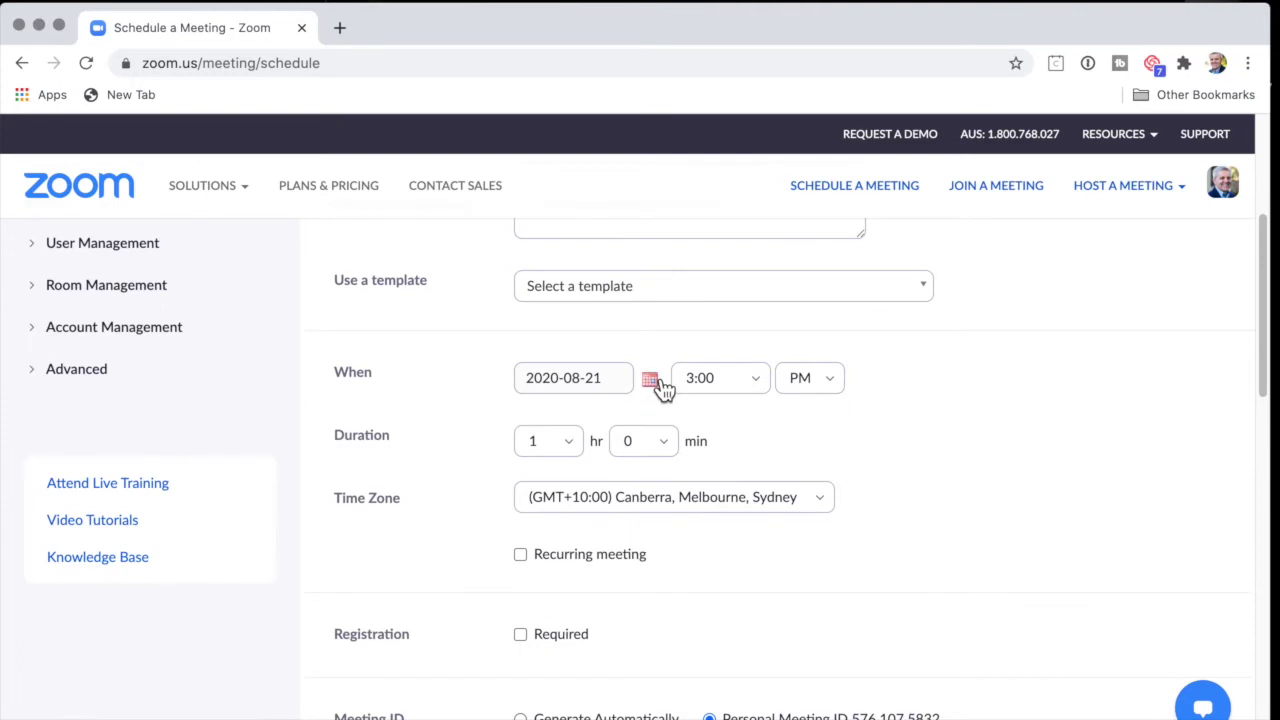
pyautogui.click(663, 388)
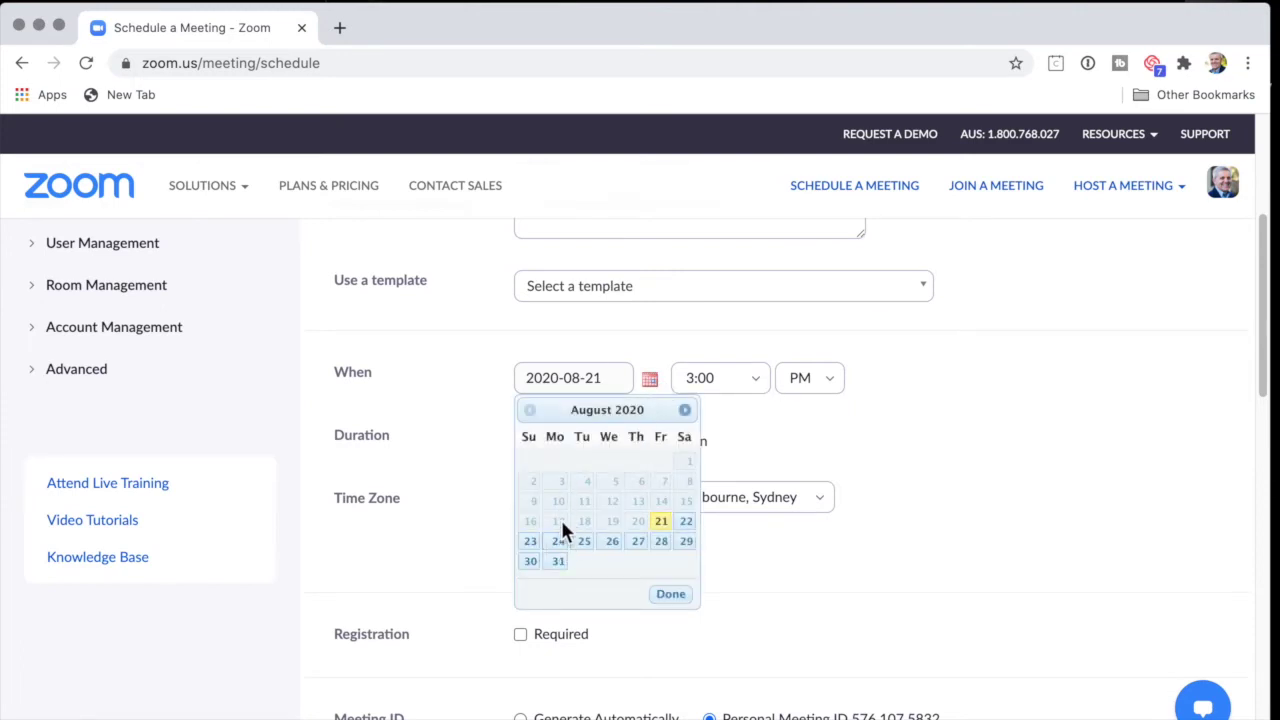
pyautogui.click(685, 411)
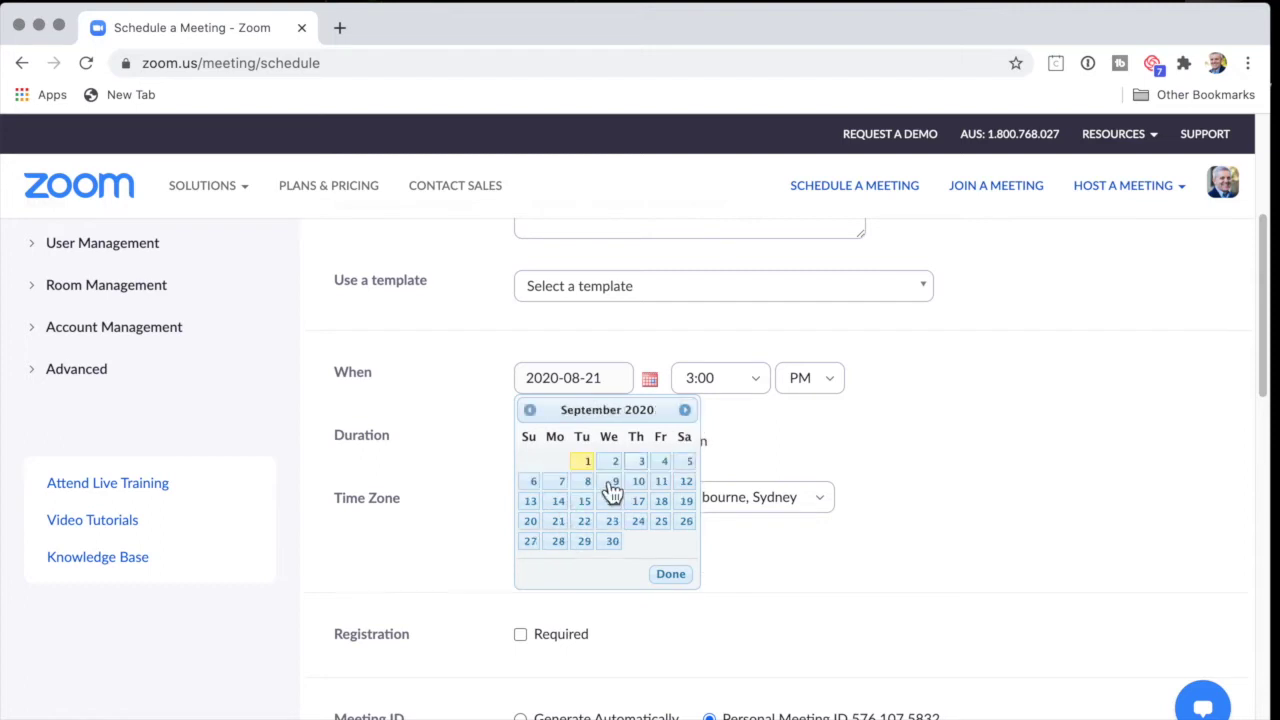
pyautogui.click(559, 522)
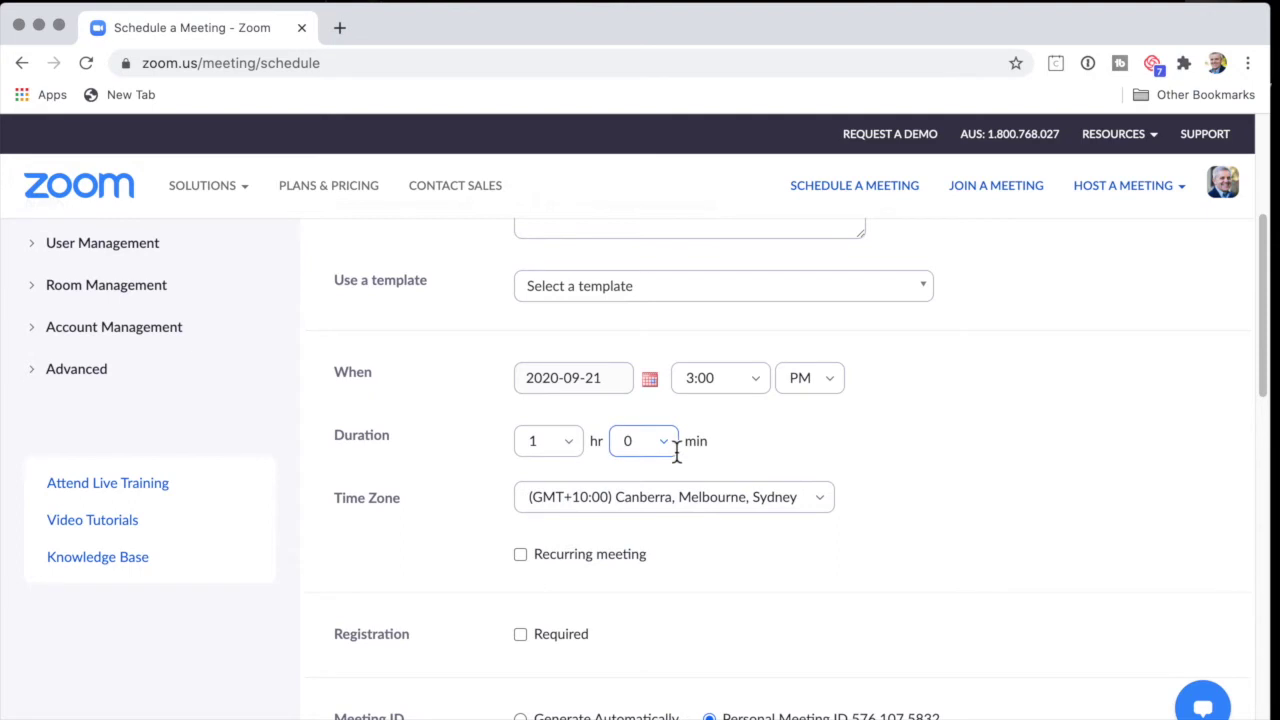
# Make the meeting recurring and set its recurrence to Monthly
pyautogui.scroll(-1, 677, 449)
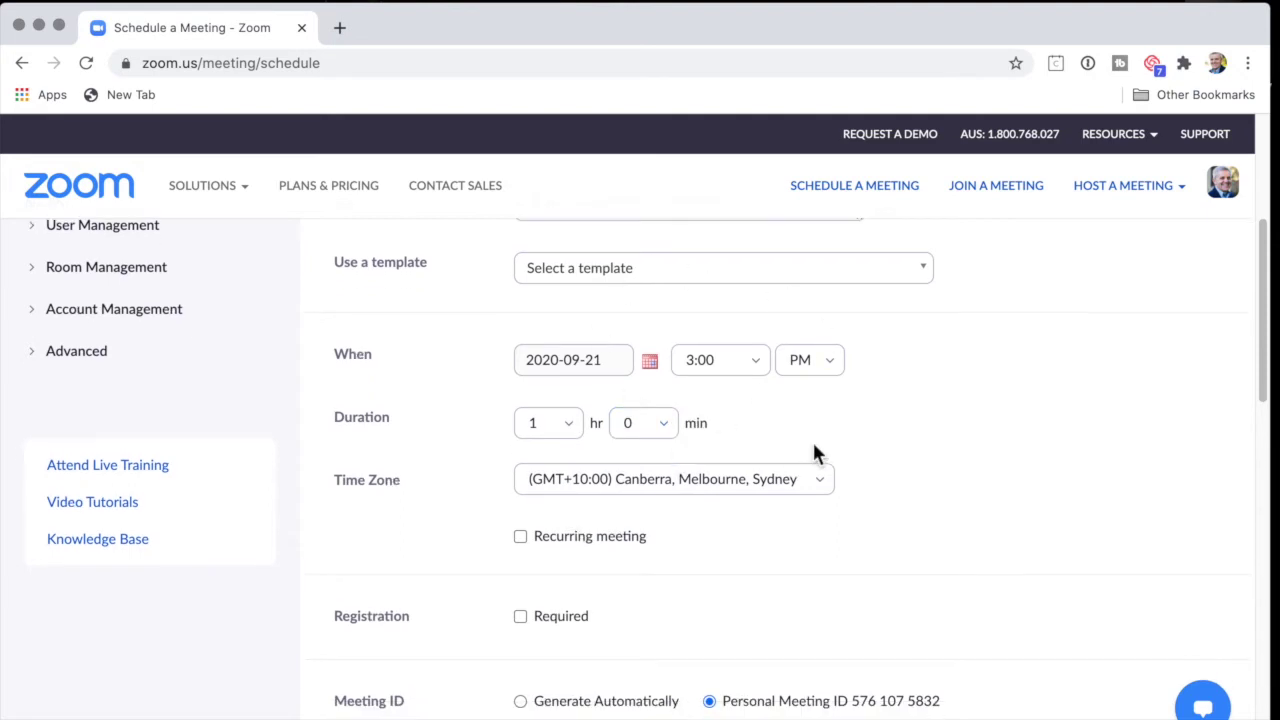
pyautogui.scroll(-2, 812, 452)
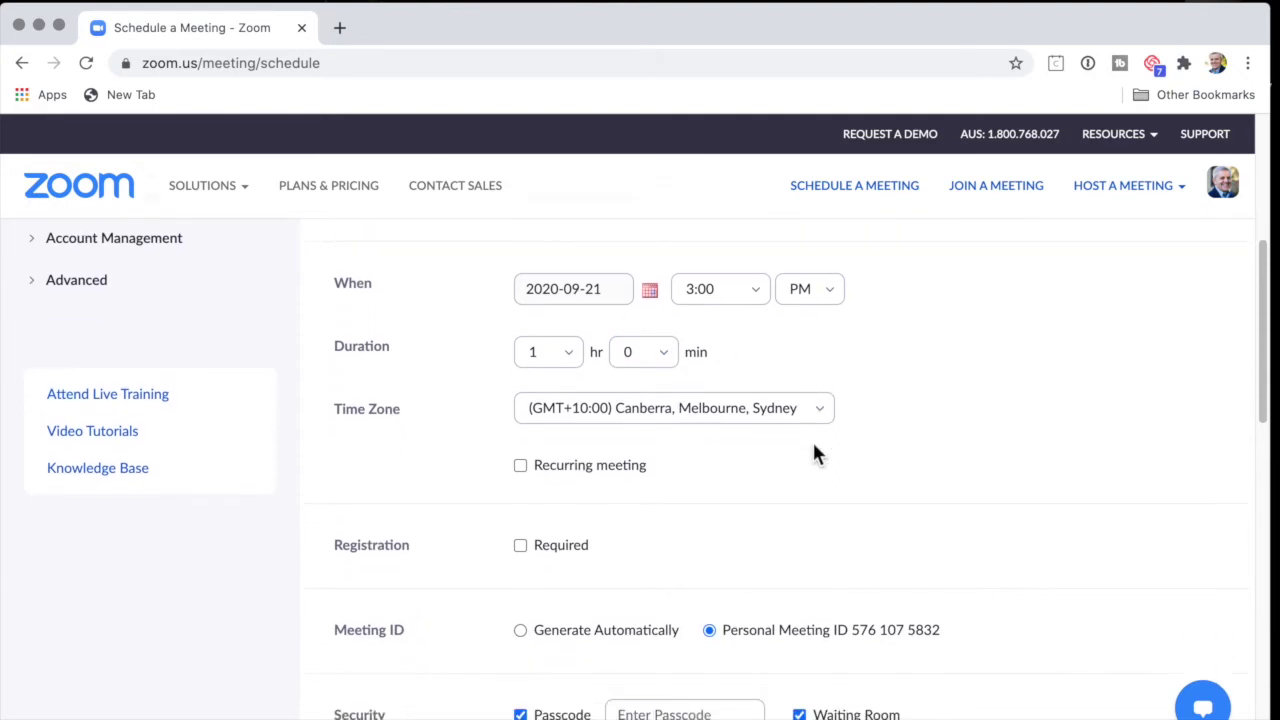
pyautogui.click(520, 466)
pyautogui.scroll(-1, 804, 506)
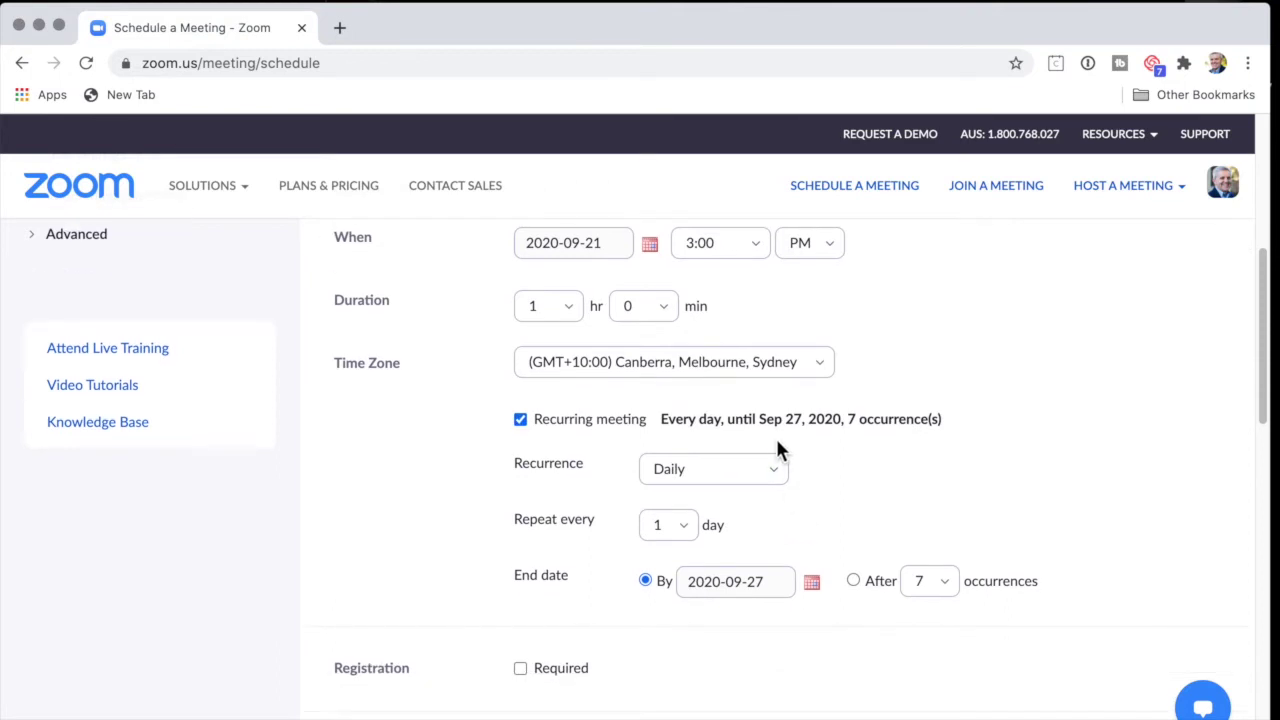
pyautogui.click(782, 475)
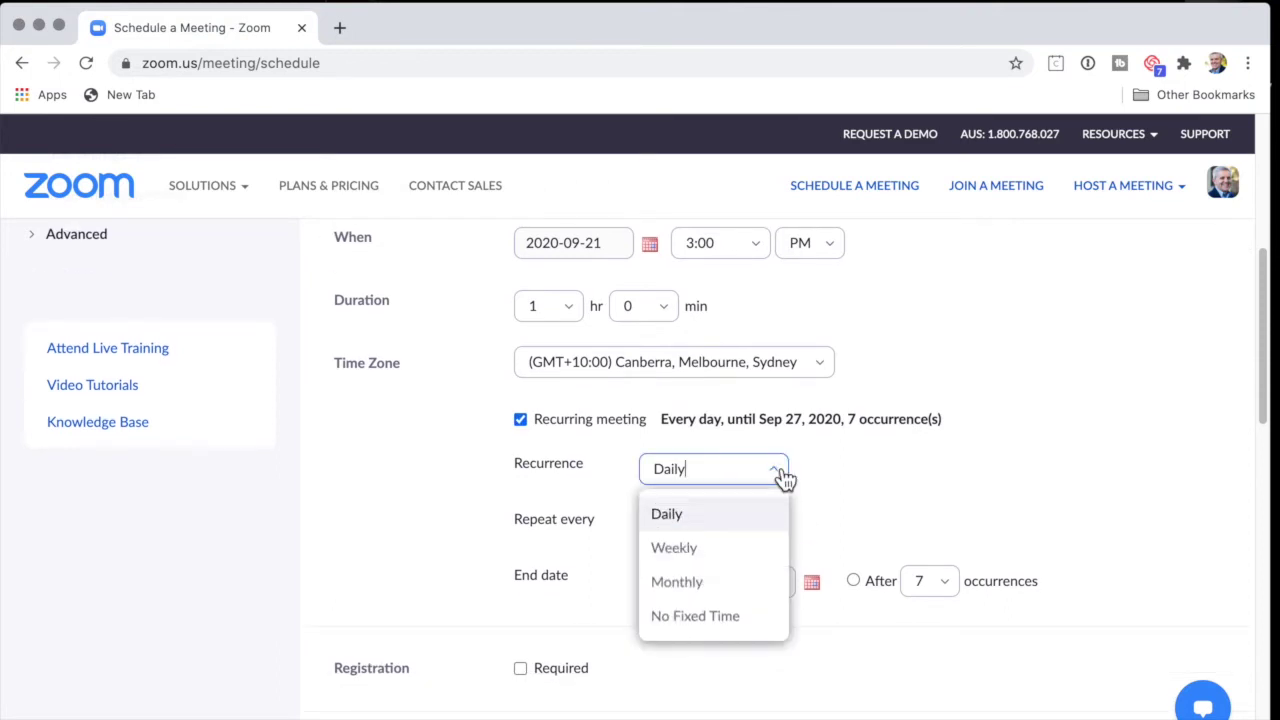
pyautogui.click(697, 590)
# Choose Third and Monday as the values of the weekday-based option for when the meeting occurs
pyautogui.scroll(-3, 801, 524)
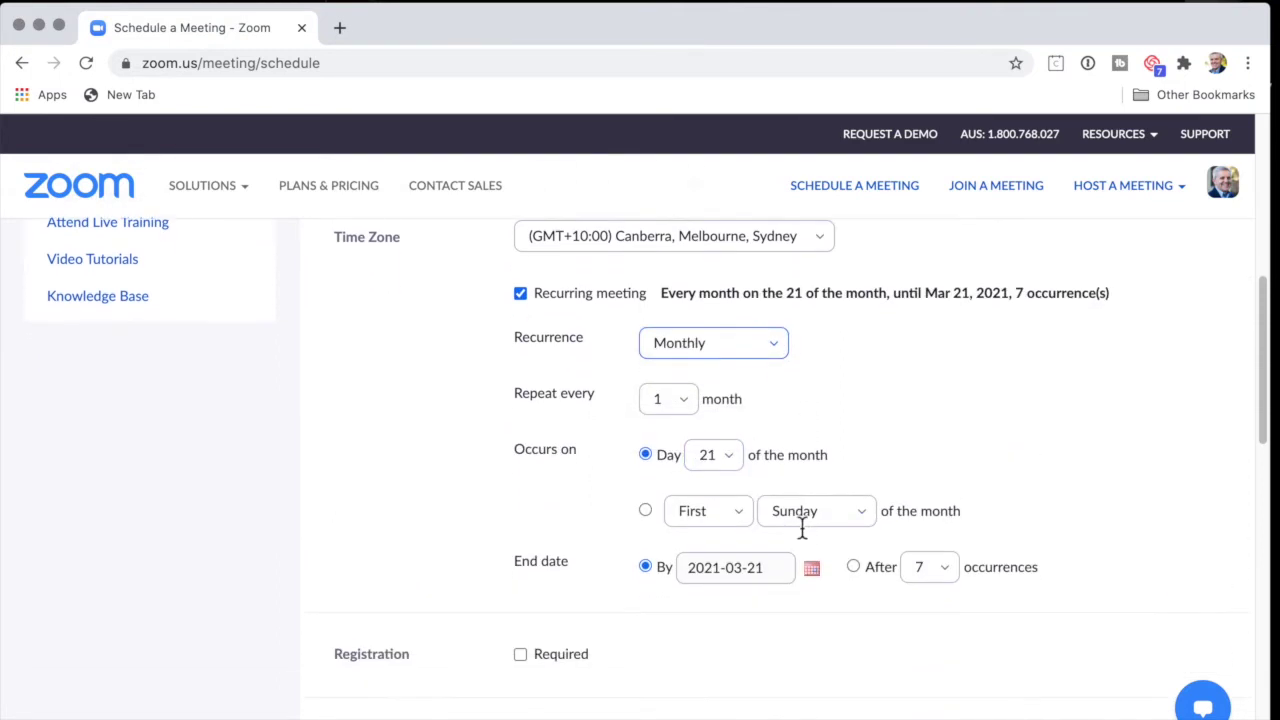
pyautogui.click(745, 520)
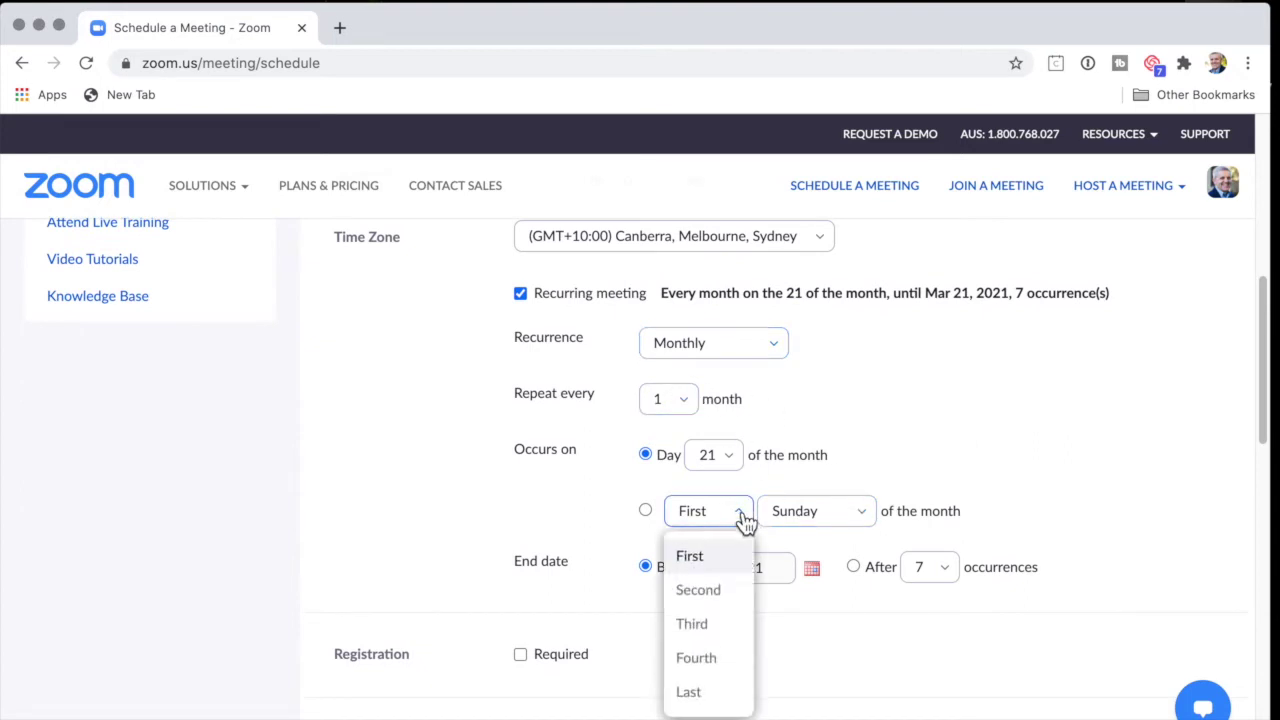
pyautogui.click(712, 630)
pyautogui.click(868, 520)
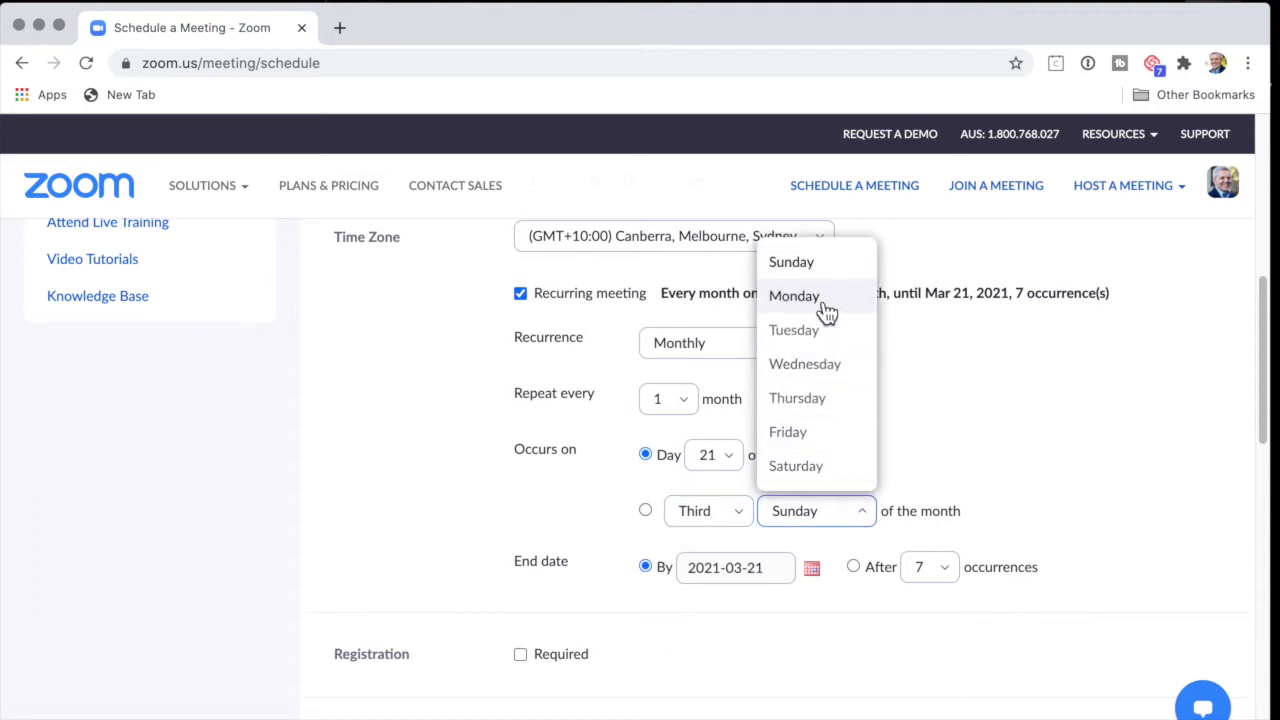
pyautogui.click(820, 298)
# Examine the available occurrence counts and the calendar for the recurrence's end date
pyautogui.scroll(-3, 922, 450)
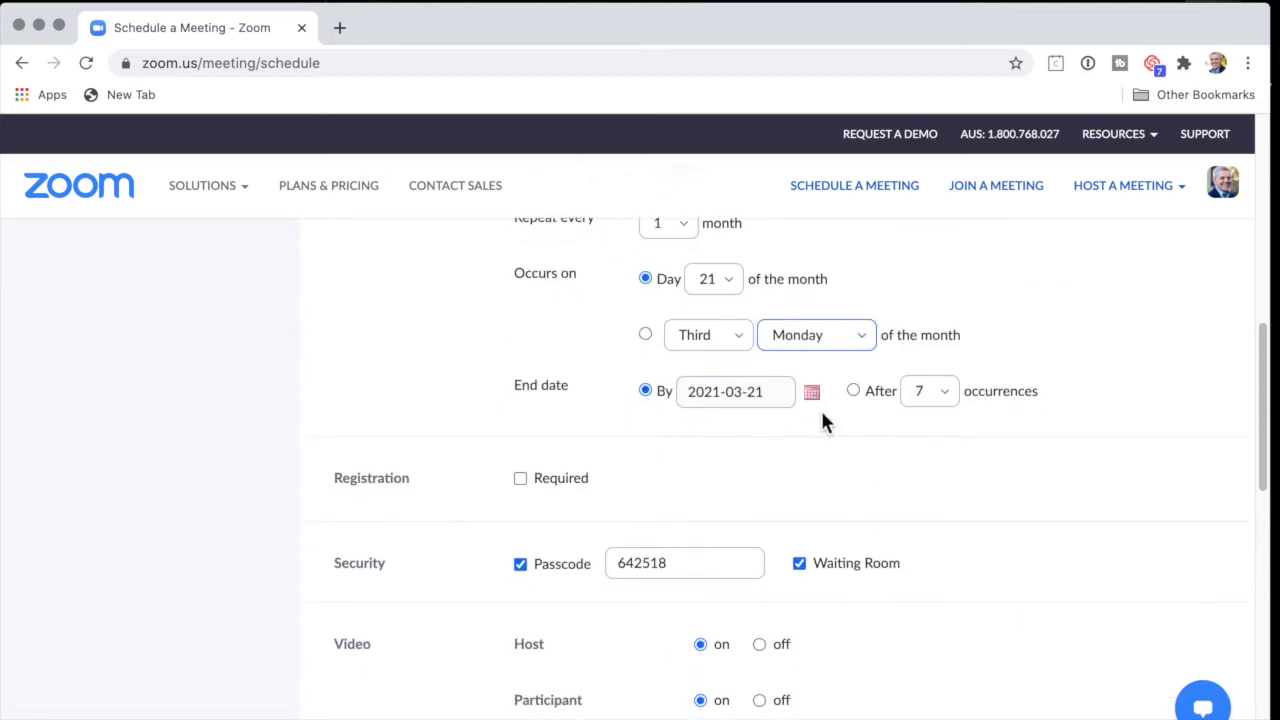
pyautogui.click(950, 398)
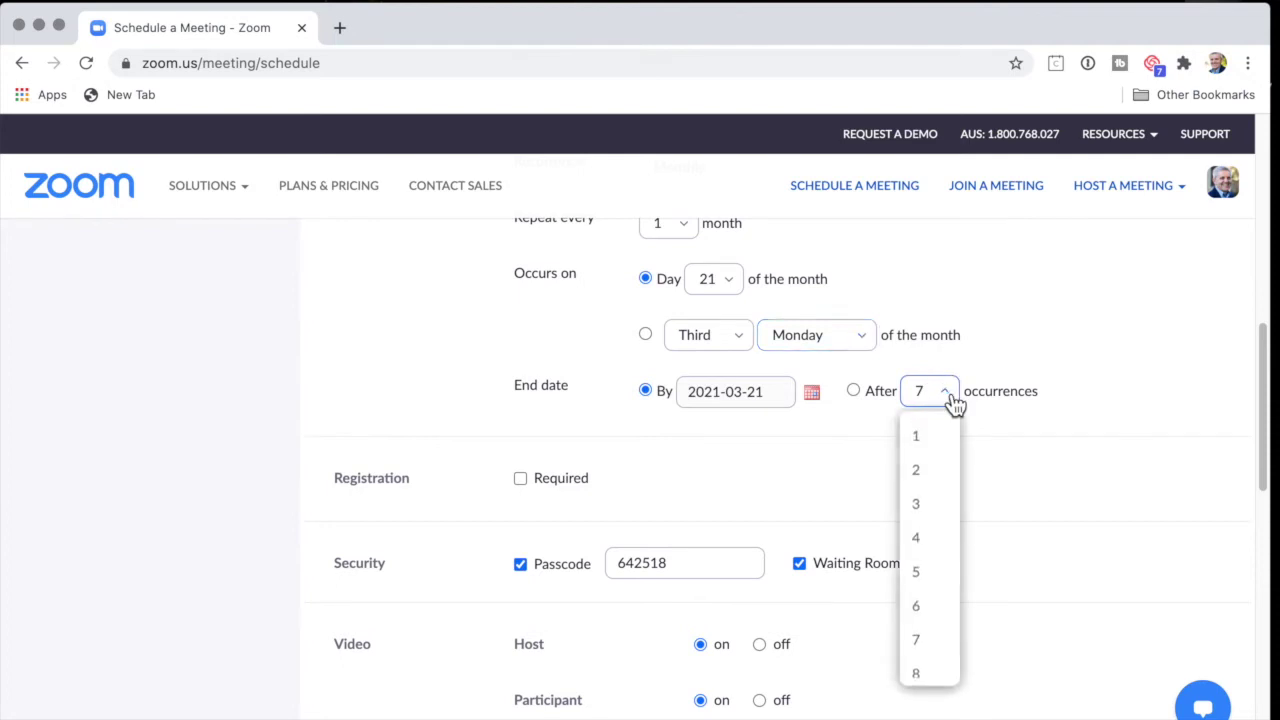
pyautogui.scroll(-4, 934, 531)
pyautogui.scroll(4, 940, 532)
pyautogui.click(812, 394)
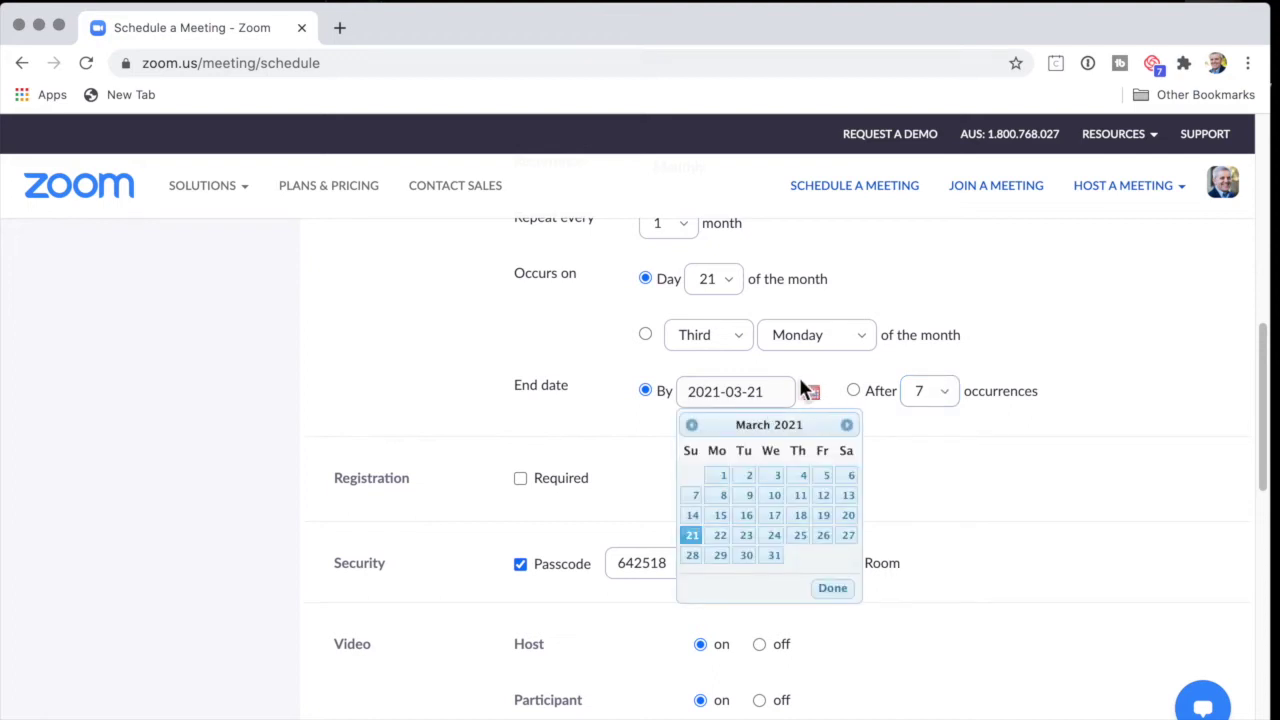
pyautogui.doubleClick(783, 402)
pyautogui.click(973, 458)
# Check the recurrence summary, save the third-Monday meeting and review its saved details
pyautogui.scroll(5, 973, 458)
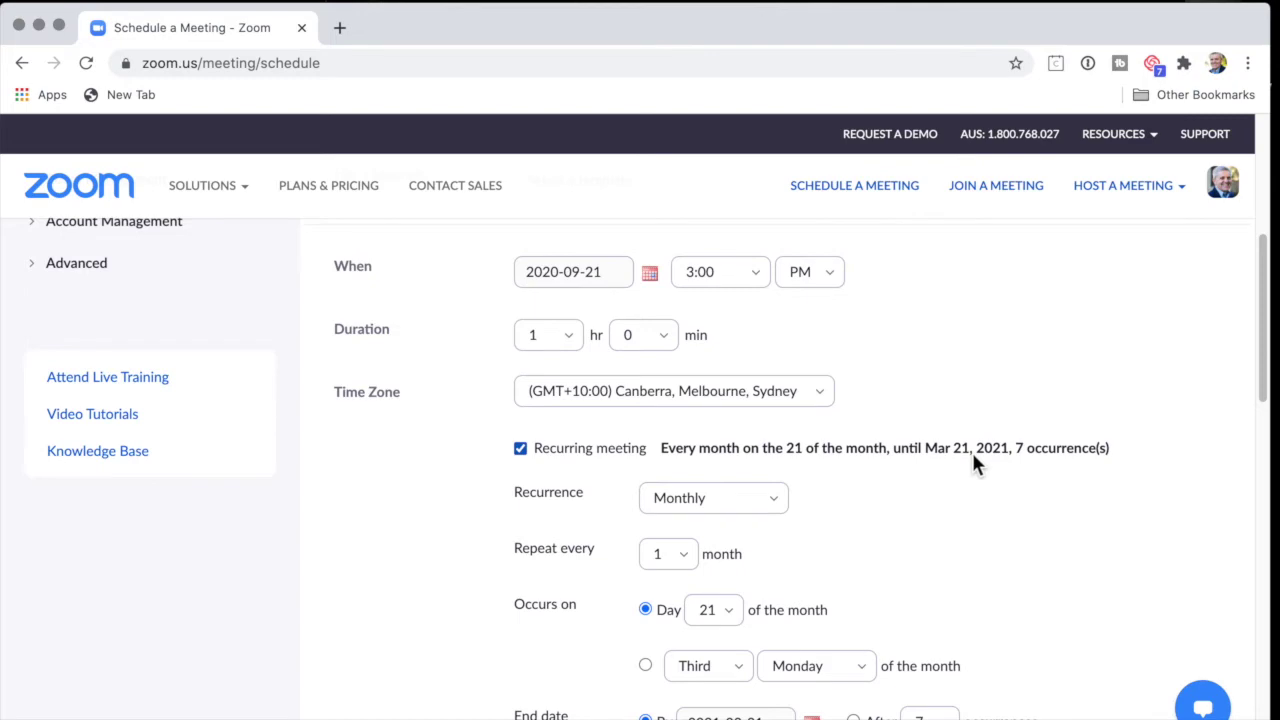
pyautogui.scroll(-15, 972, 452)
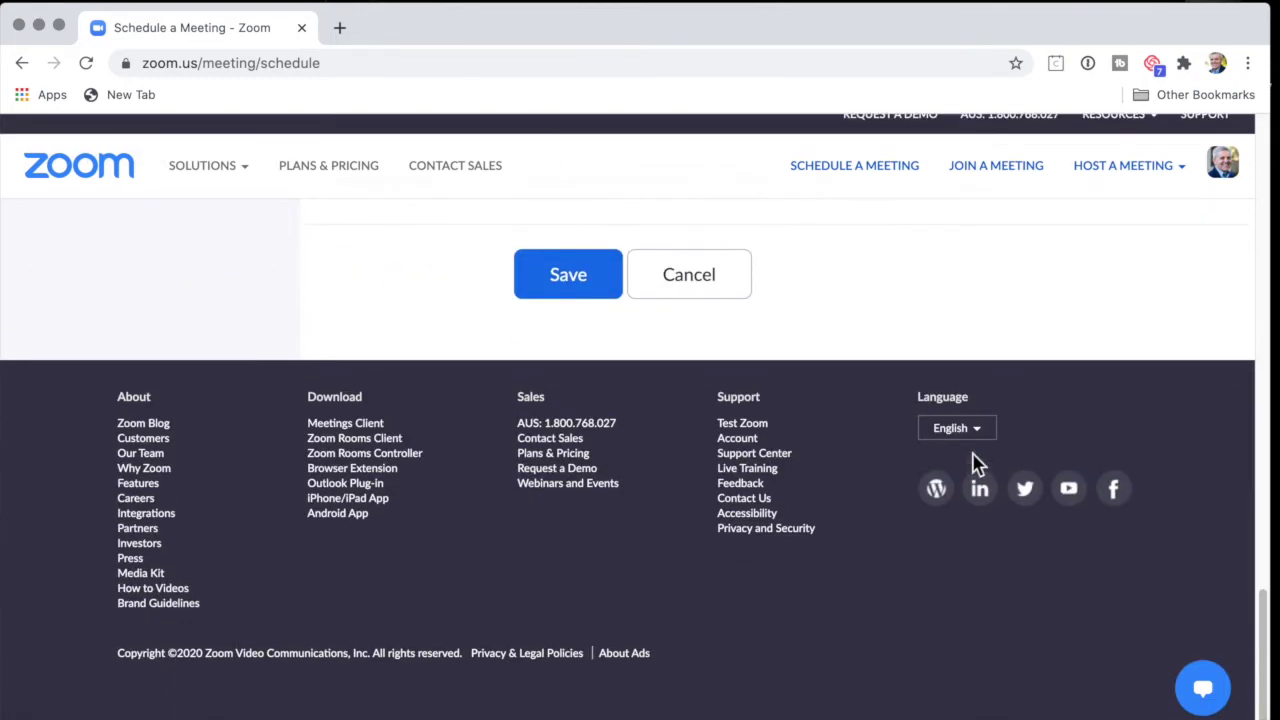
pyautogui.click(553, 288)
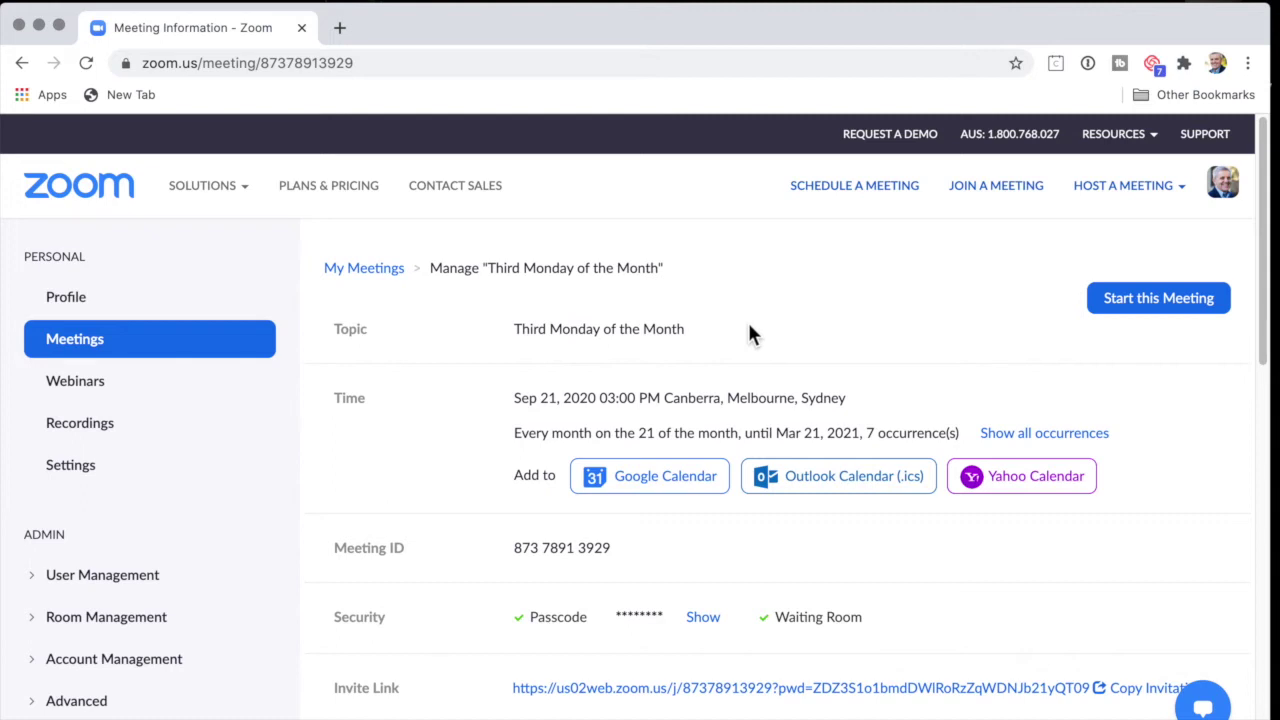
pyautogui.scroll(-3, 749, 324)
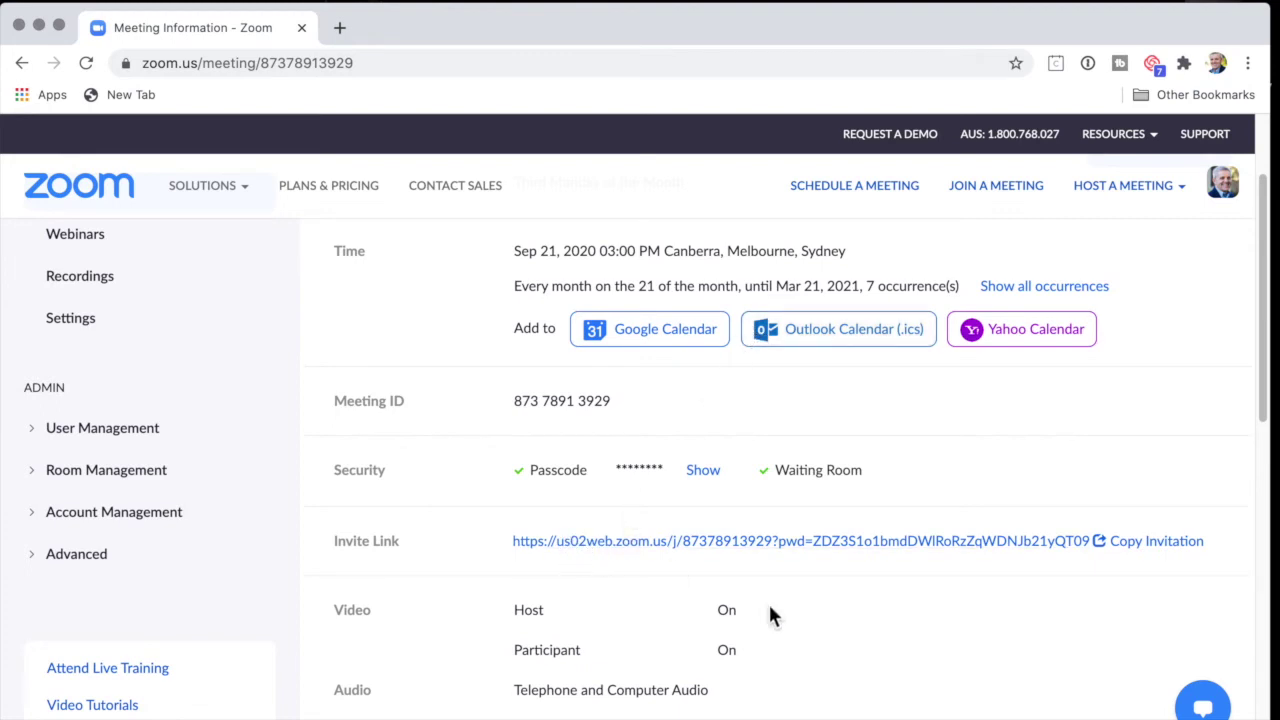
pyautogui.scroll(-2, 864, 592)
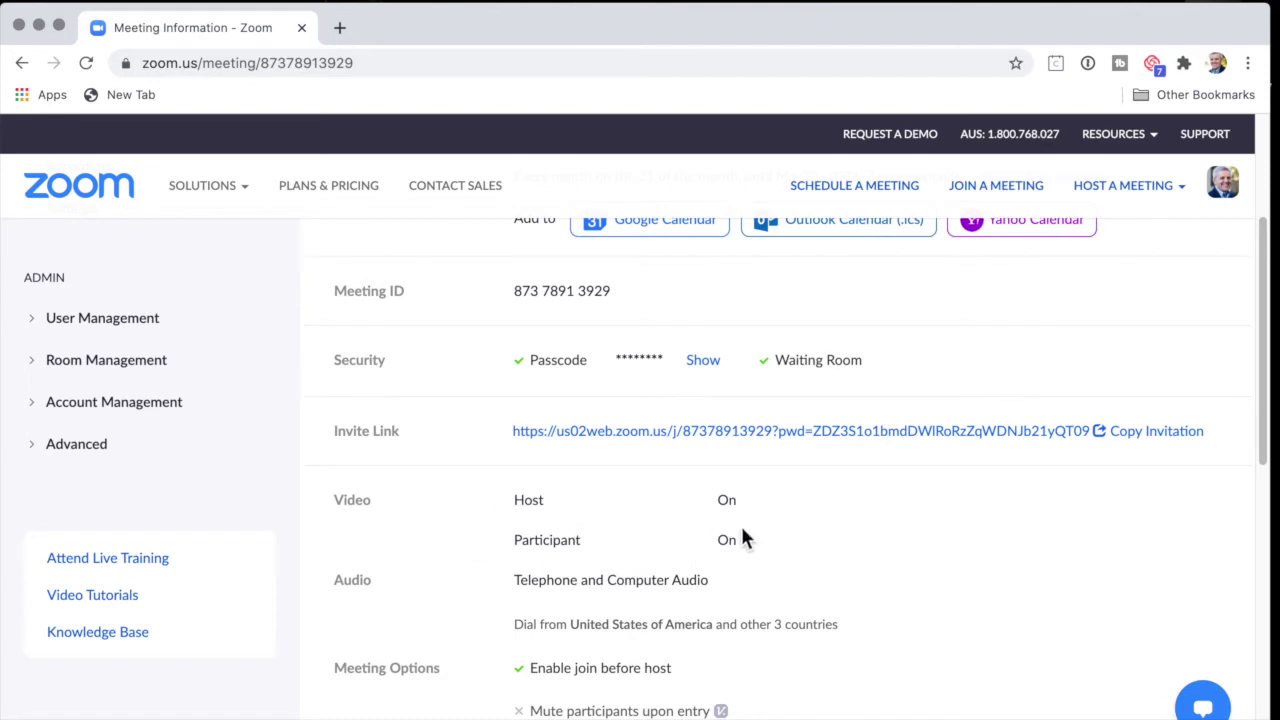
pyautogui.scroll(3, 866, 545)
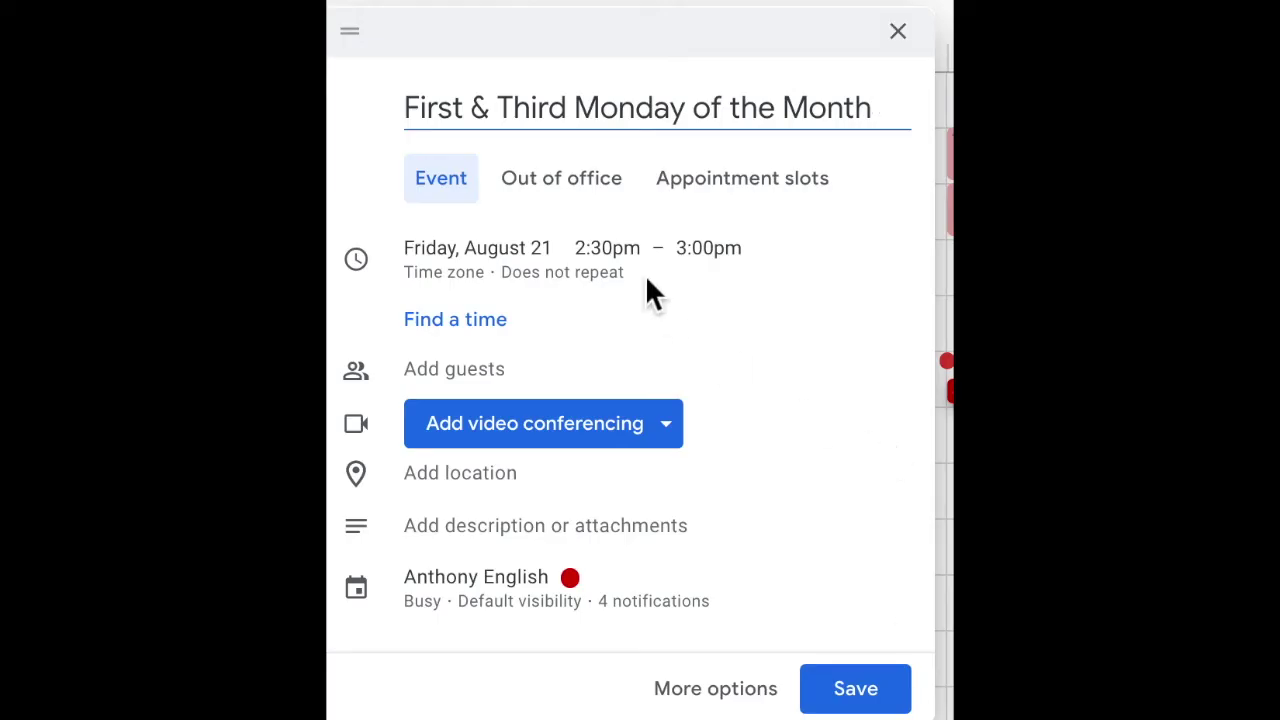
# In Google Calendar, move the "First & Third Monday of the Month" event to Monday, September 7, and repeat it monthly on the first Monday
pyautogui.click(523, 254)
pyautogui.click(517, 245)
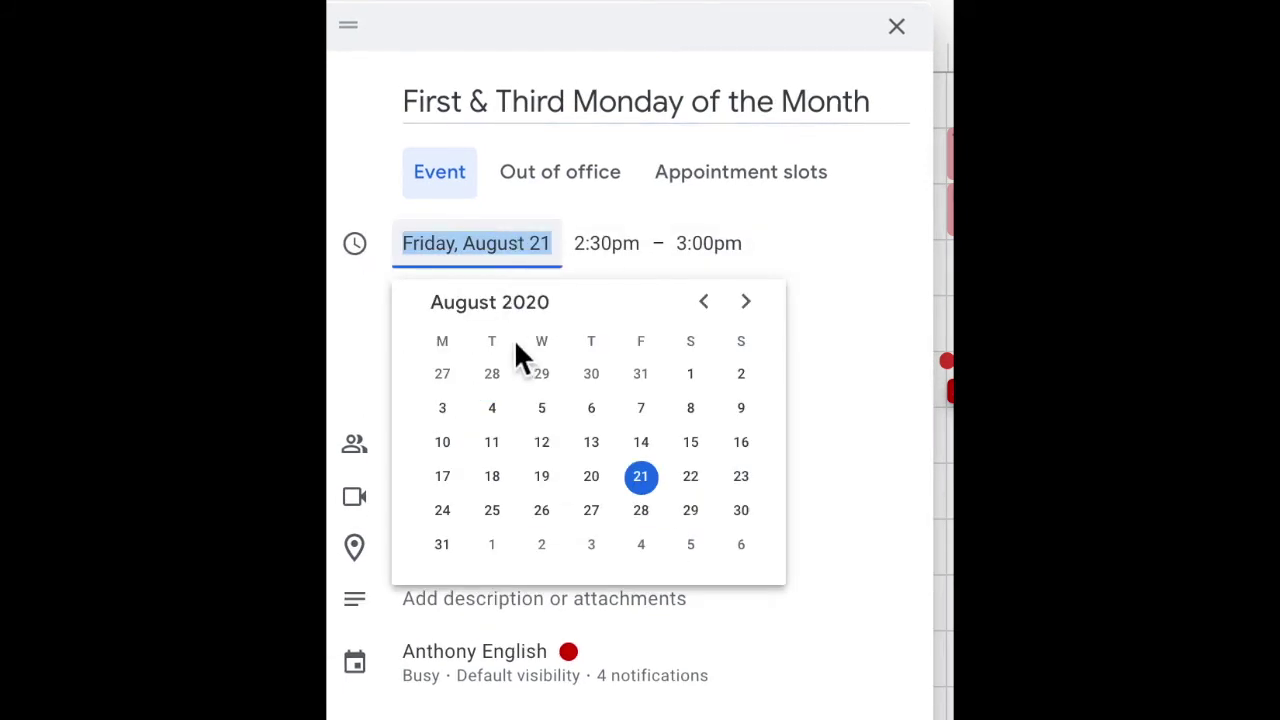
pyautogui.click(746, 303)
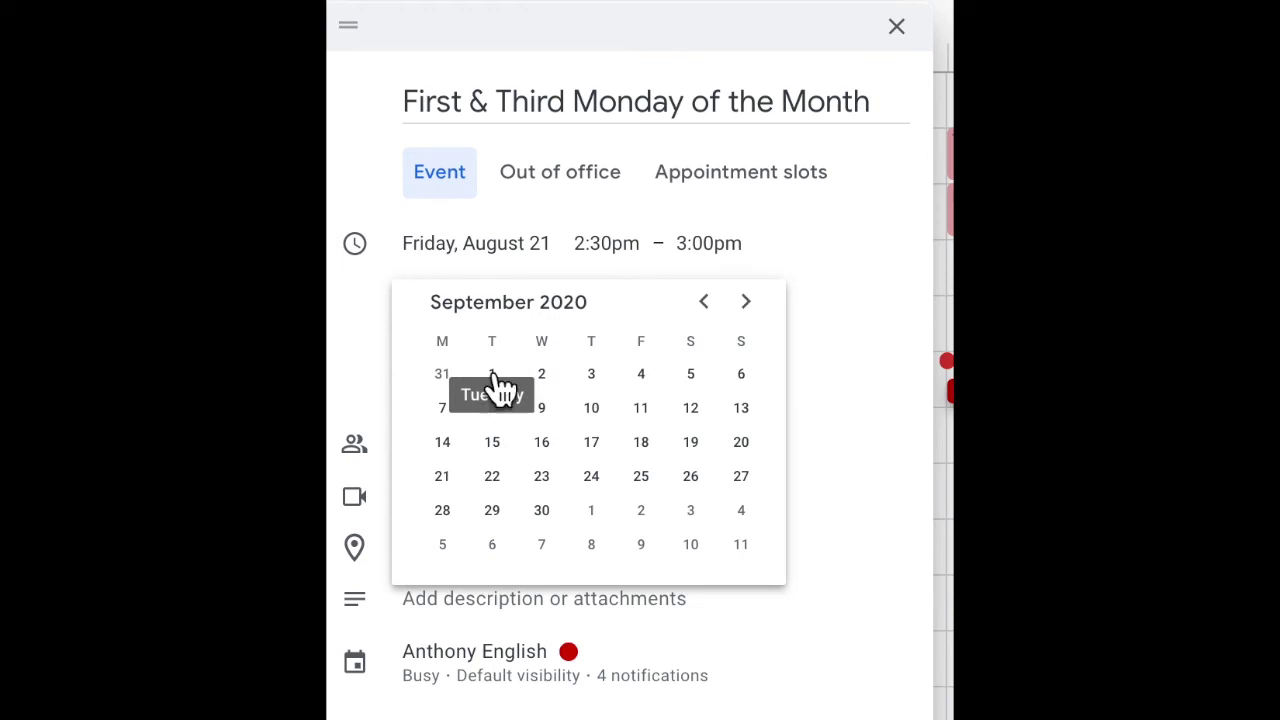
pyautogui.click(445, 412)
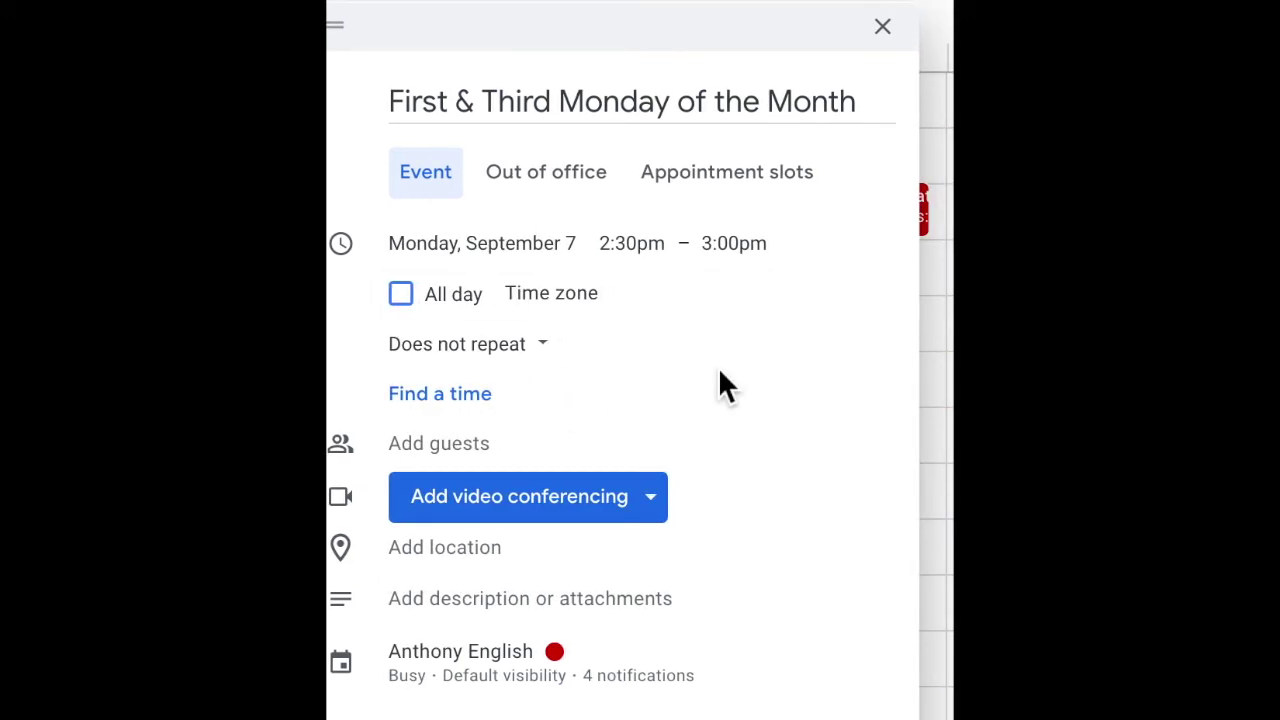
pyautogui.click(546, 352)
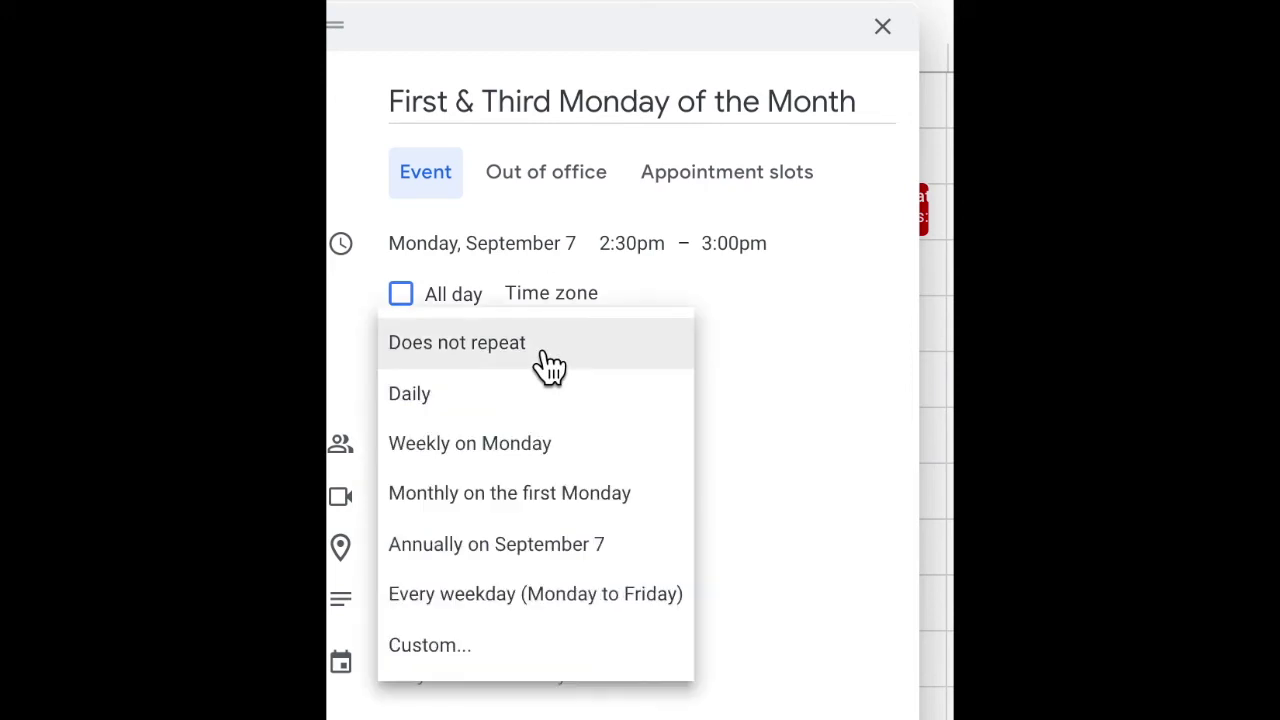
pyautogui.click(586, 516)
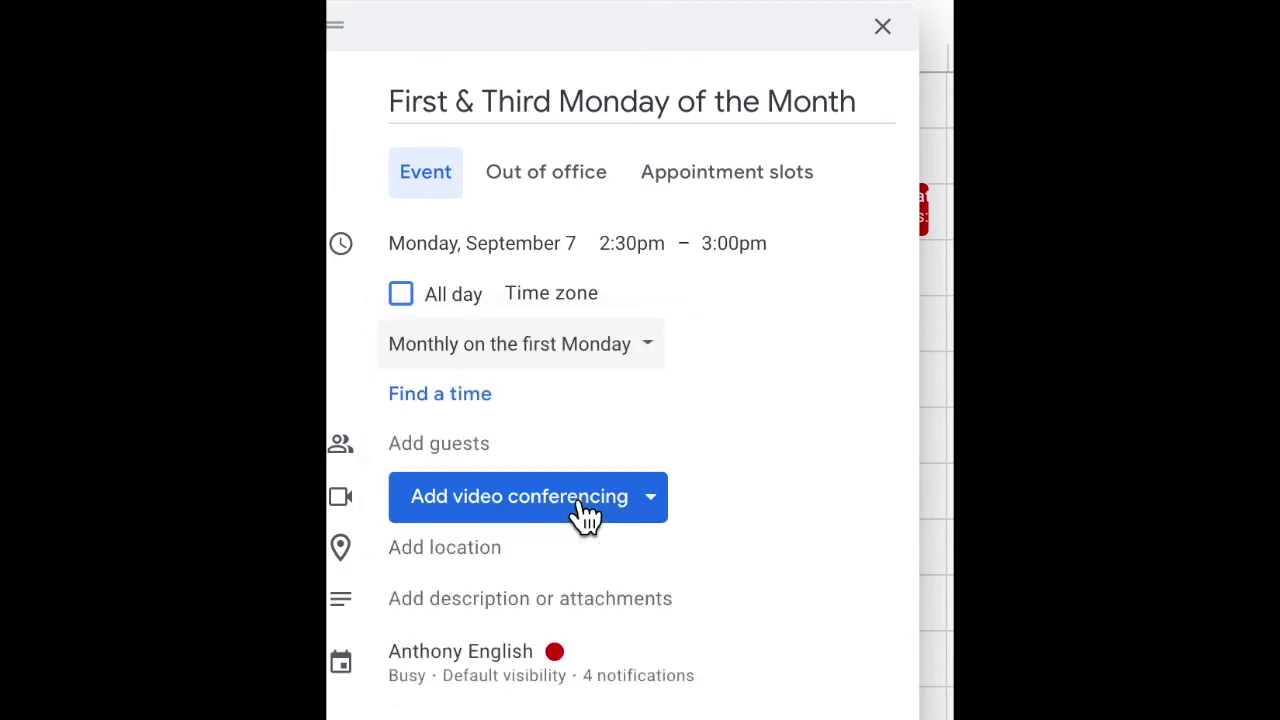
# Examine the event's custom monthly recurrence choices and its video conferencing options without applying any of them
pyautogui.click(662, 364)
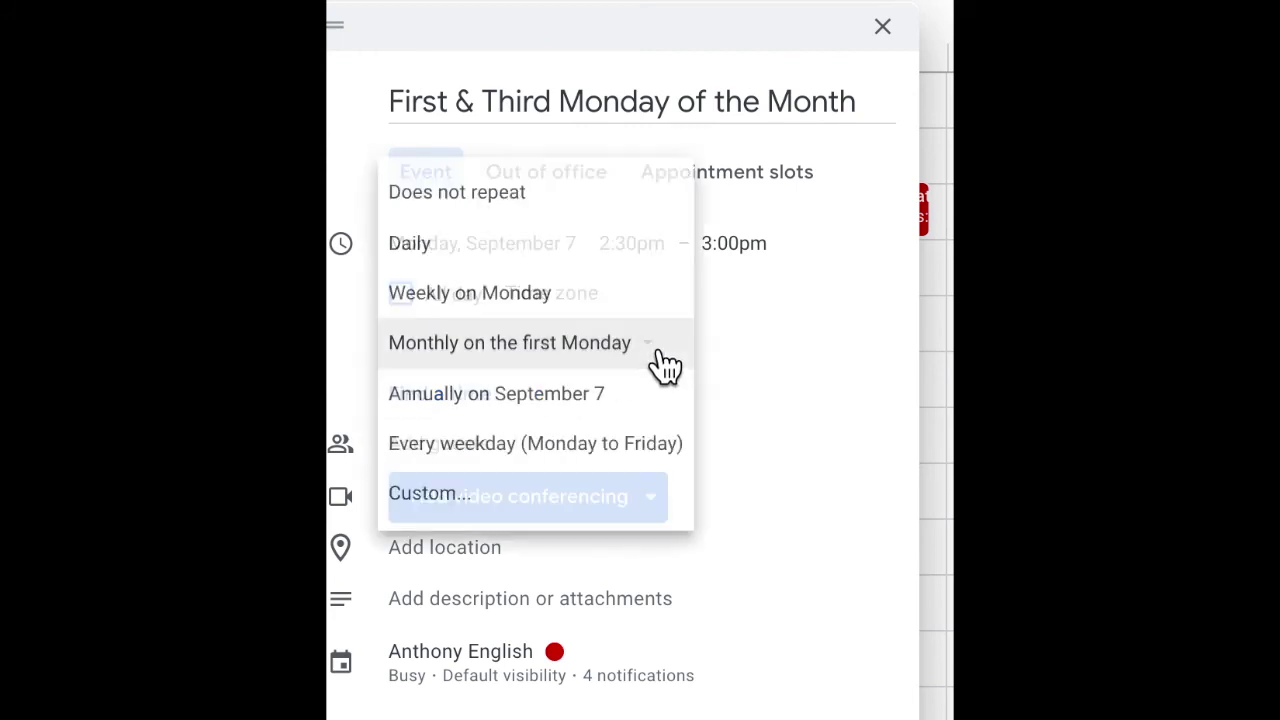
pyautogui.click(462, 498)
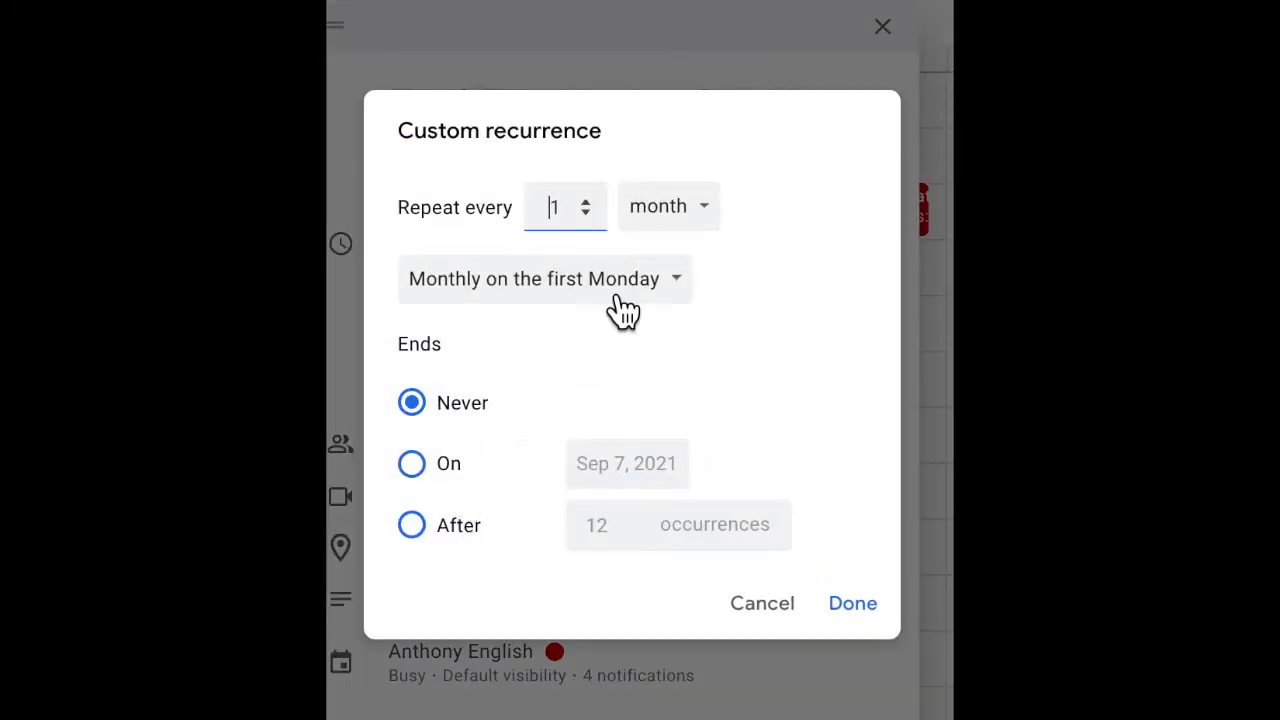
pyautogui.click(676, 285)
pyautogui.click(680, 298)
pyautogui.click(764, 604)
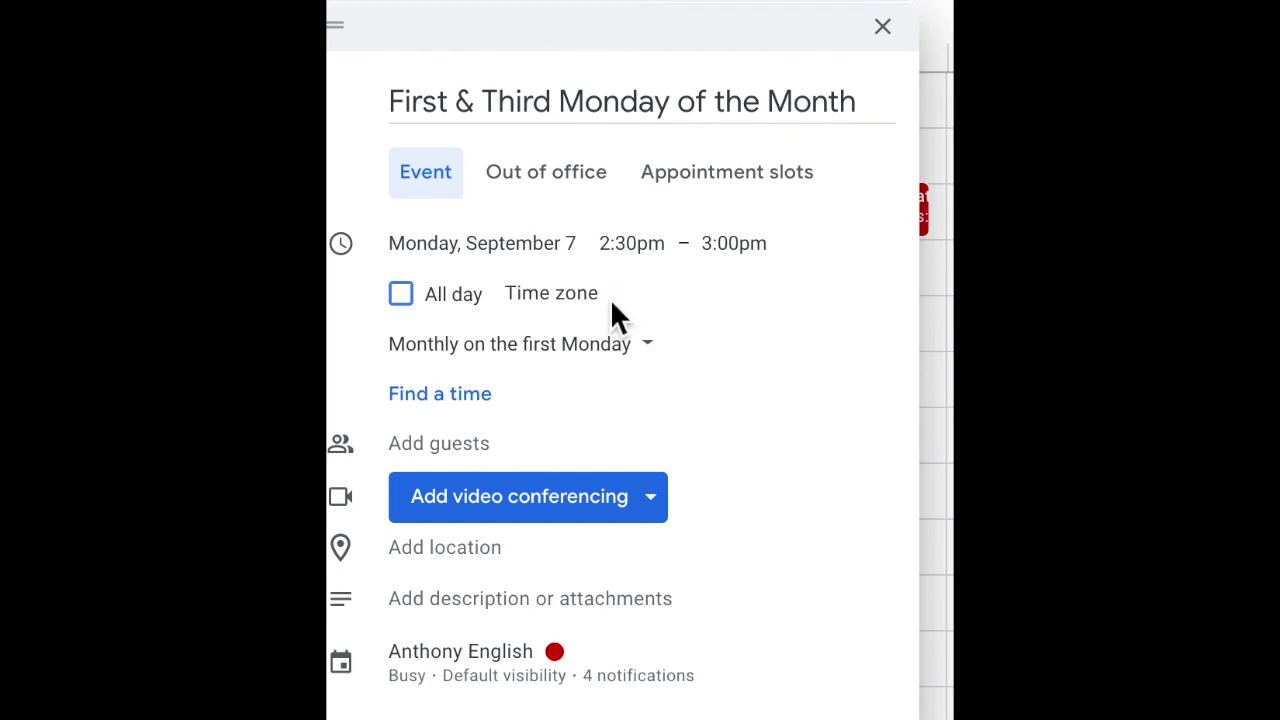
pyautogui.click(659, 505)
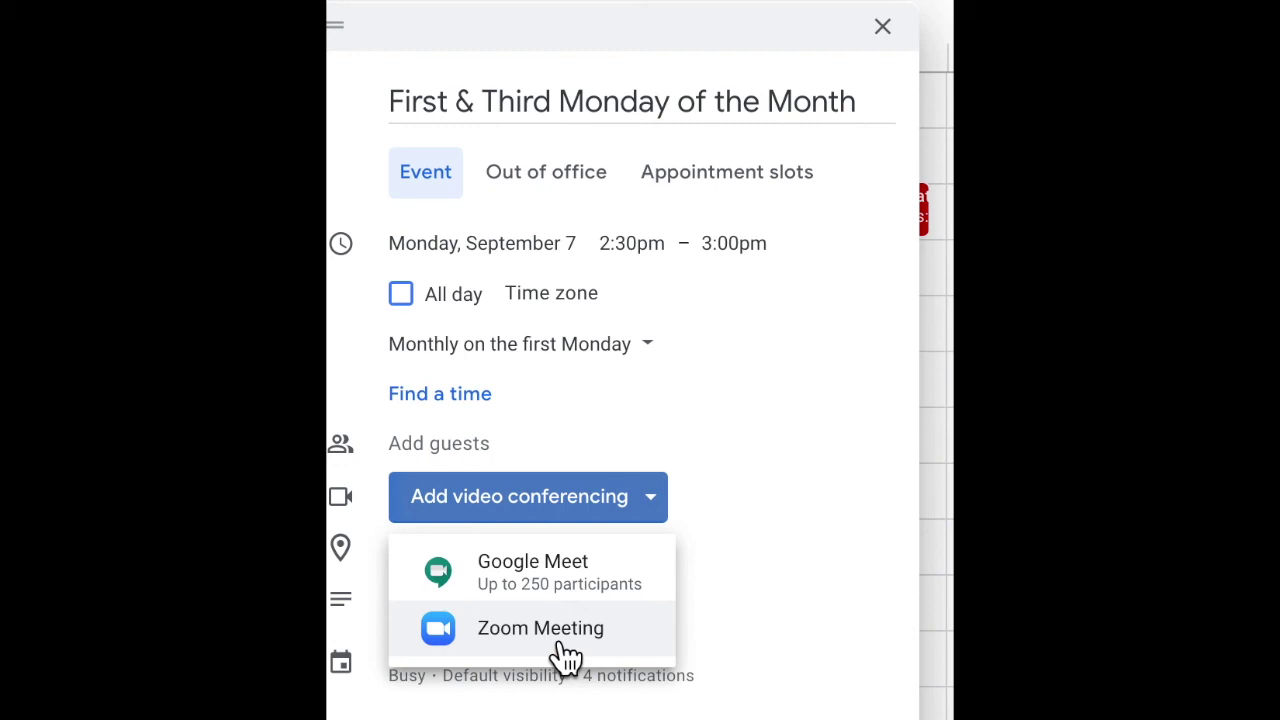
pyautogui.click(821, 396)
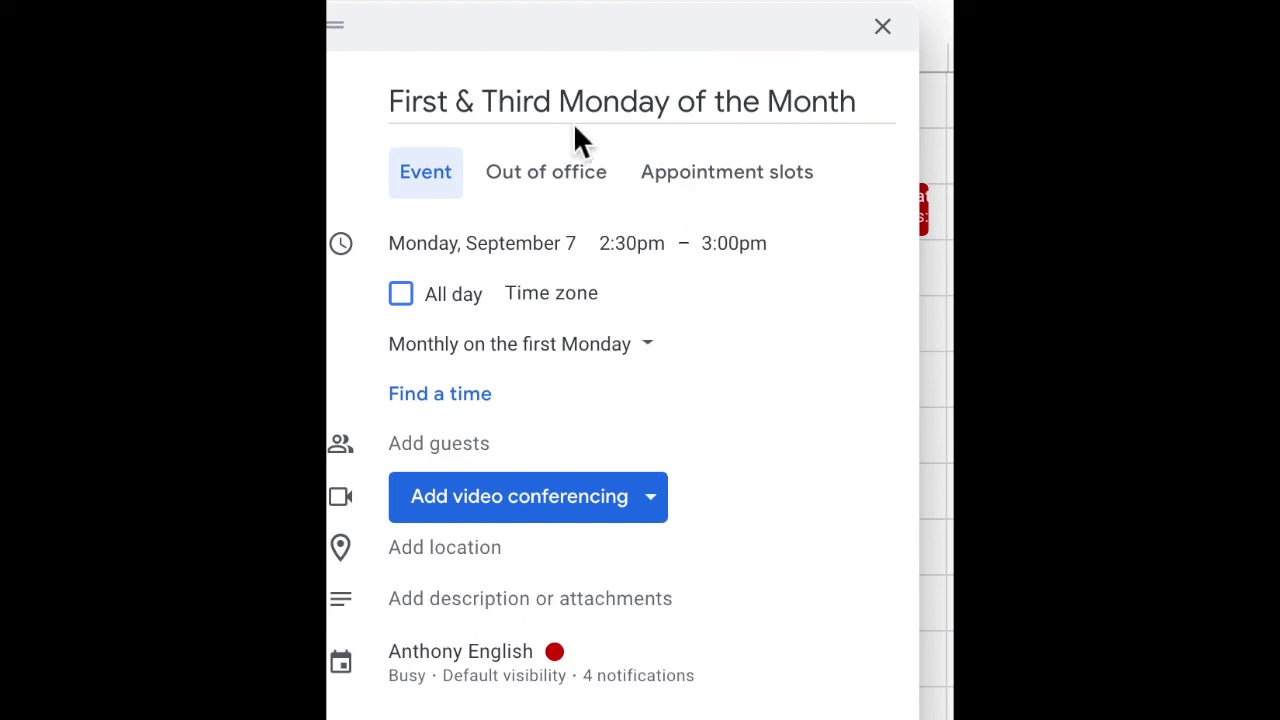
# Shorten the event's title to "First Monday of the Month"
pyautogui.click(523, 103)
pyautogui.tripleClick(523, 103)
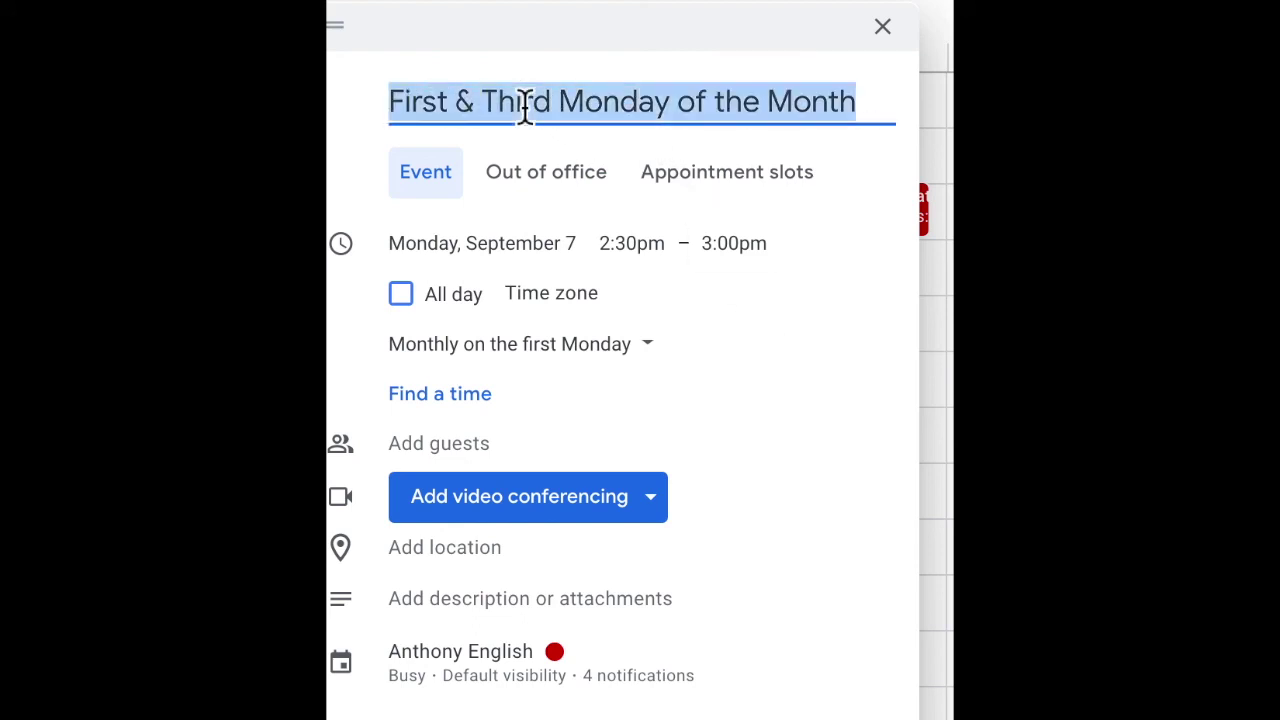
pyautogui.doubleClick(523, 103)
pyautogui.press('BackSpace')
pyautogui.press('BackSpace')
pyautogui.press('BackSpace')
pyautogui.press('BackSpace')
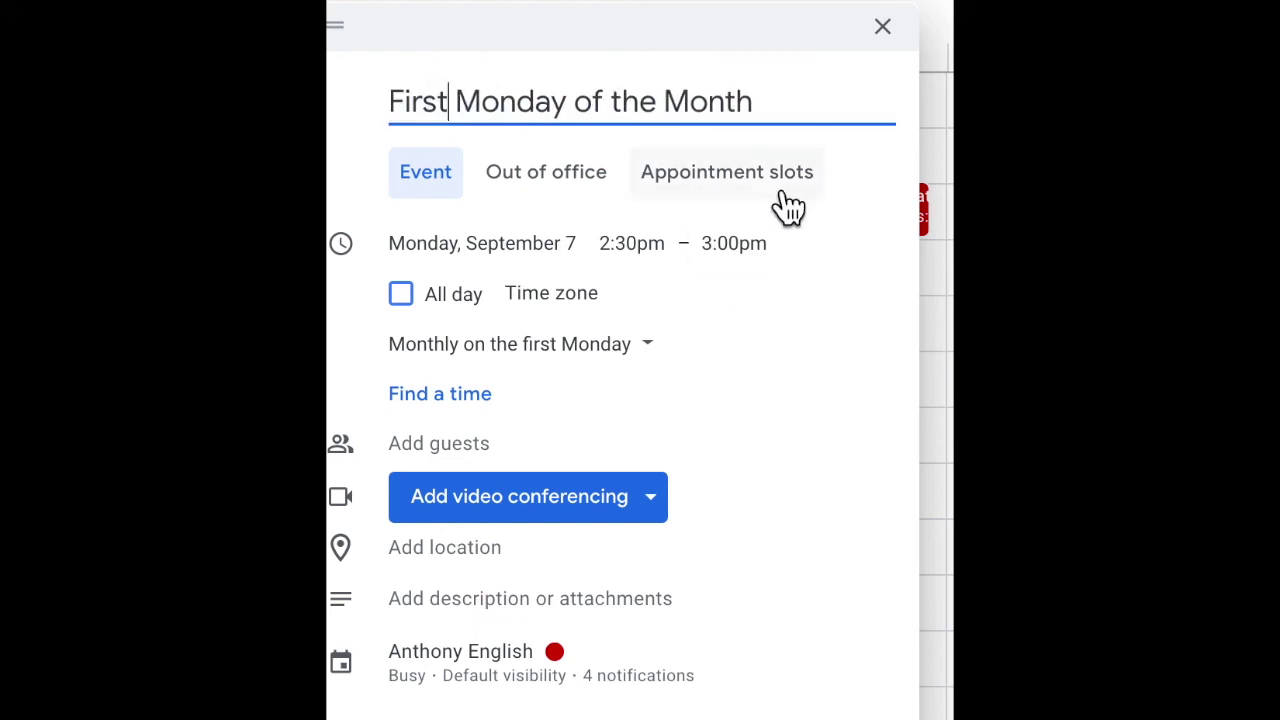